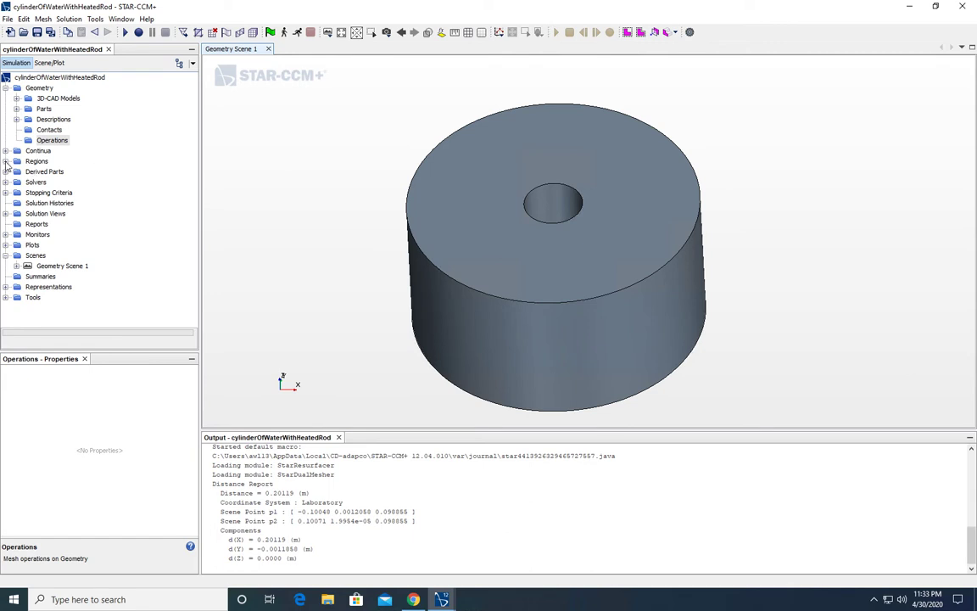
Examine the water region's boundaries, including water_top, and inspect the cylinder's underside in the geometry scene.
left_click(5, 161)
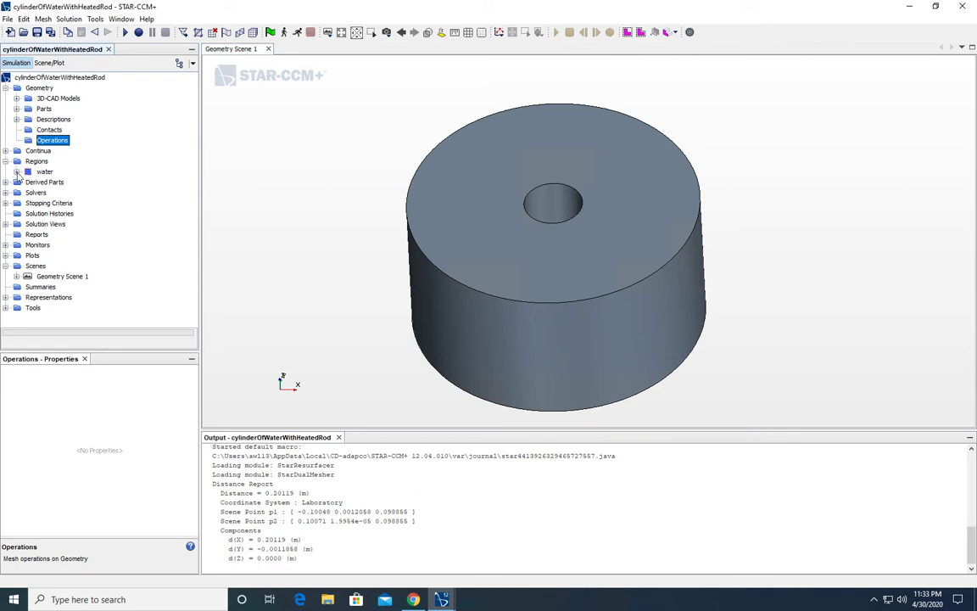
left_click(16, 172)
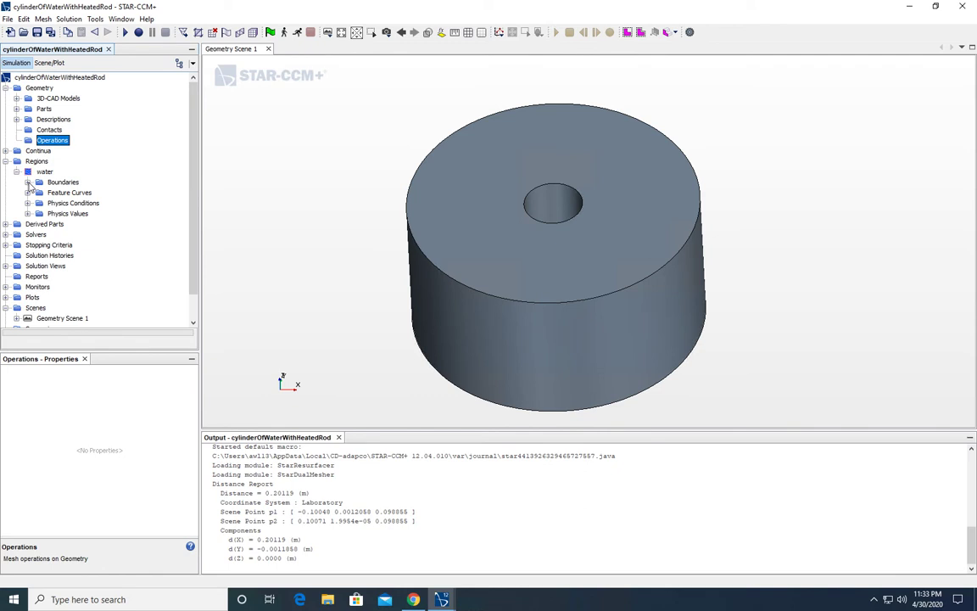
left_click(28, 182)
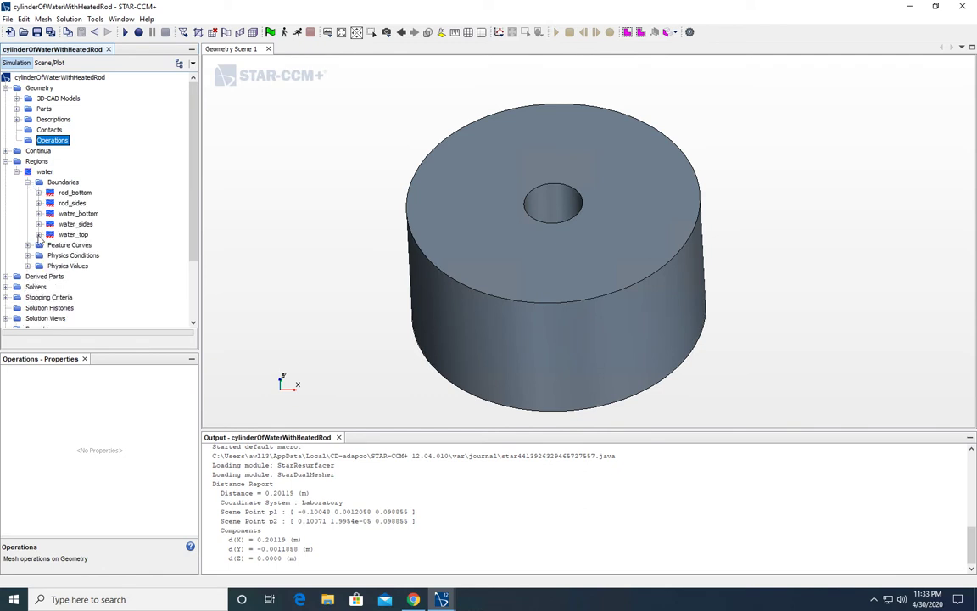
left_click(38, 235)
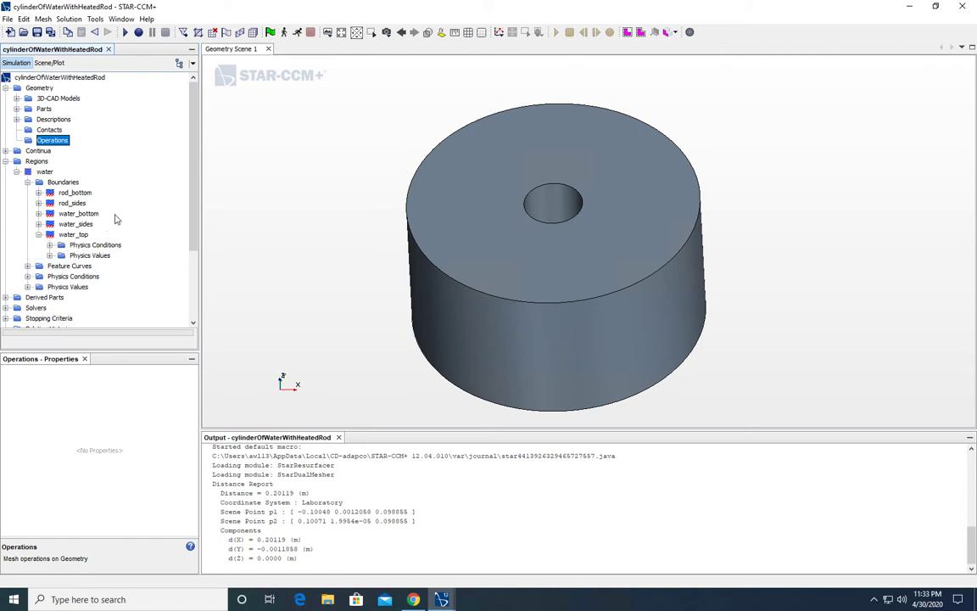
left_click_drag(584, 301, 569, 251)
left_click(557, 283)
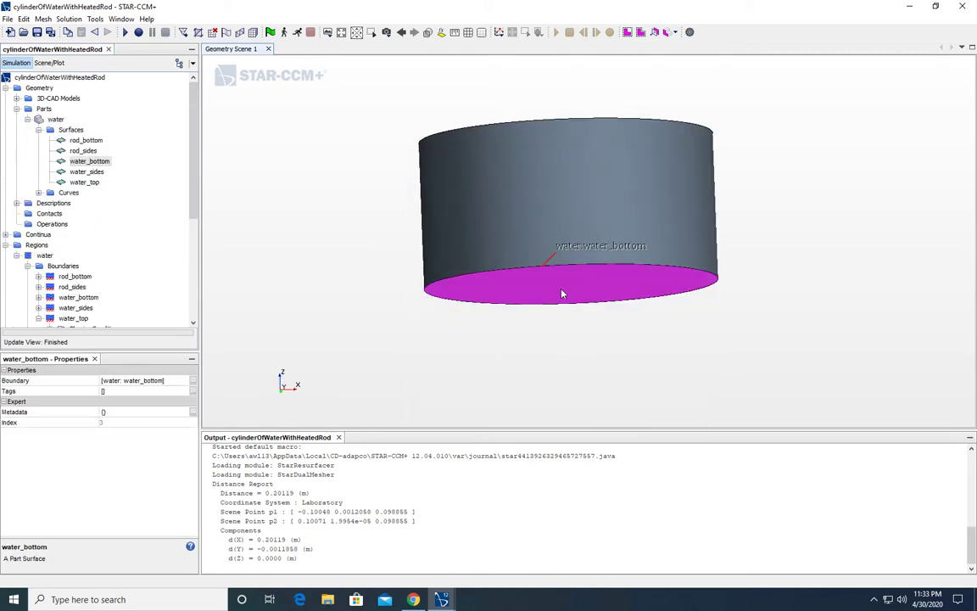
left_click_drag(589, 199, 720, 225)
left_click(710, 209)
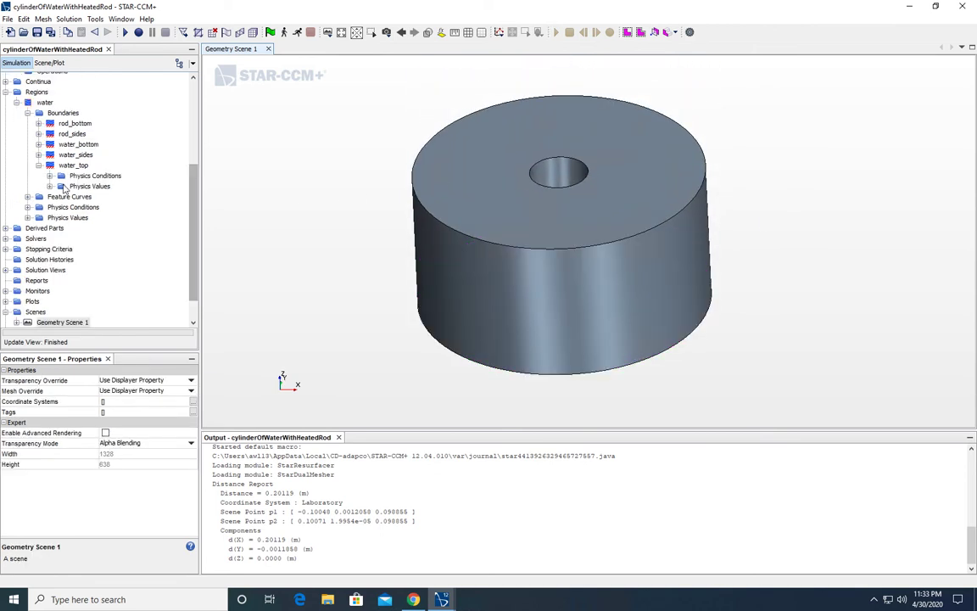
Try the Symmetry Plane type on the water_bottom boundary, and return its type to Wall.
left_click(38, 144)
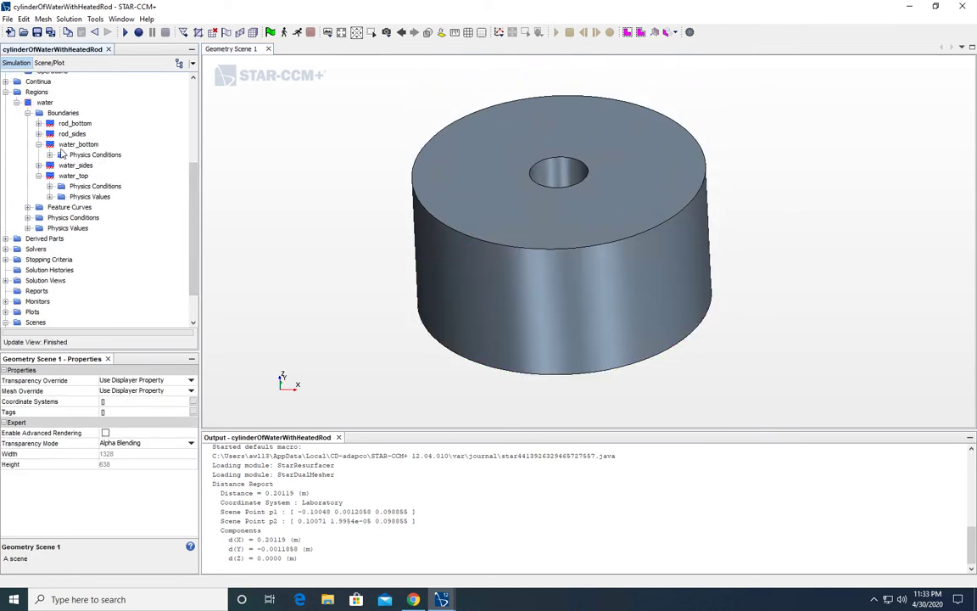
left_click(67, 145)
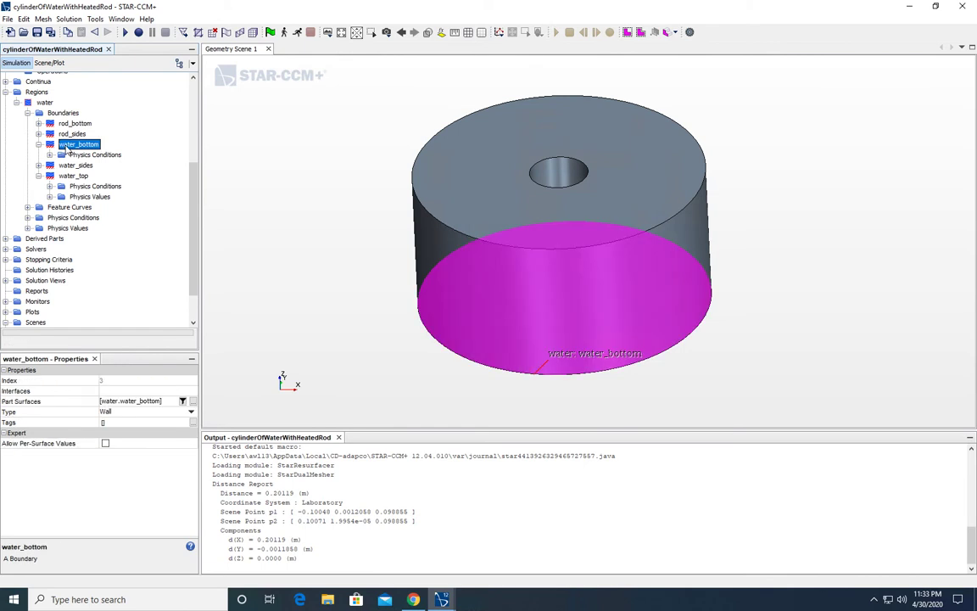
left_click(115, 411)
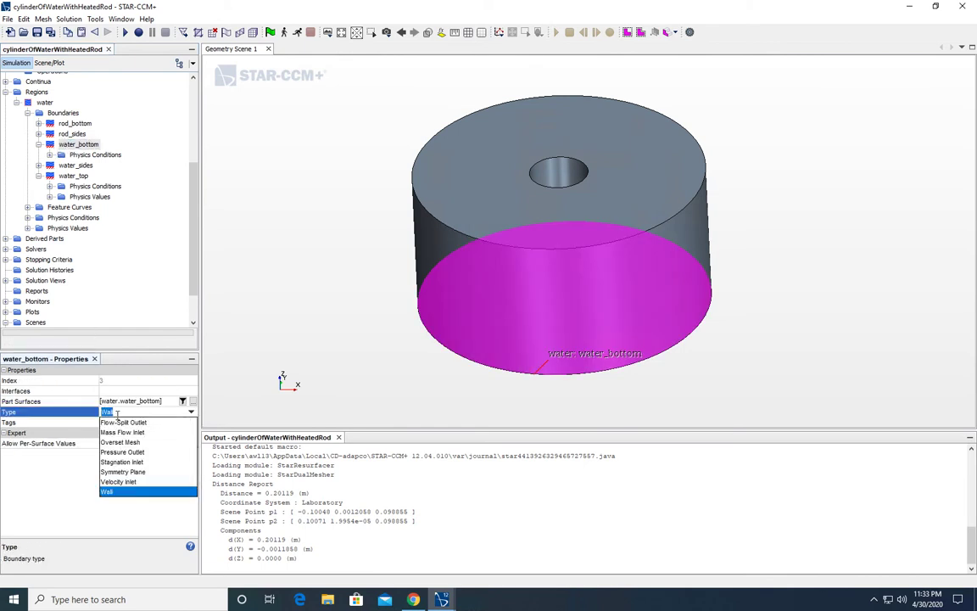
left_click(122, 471)
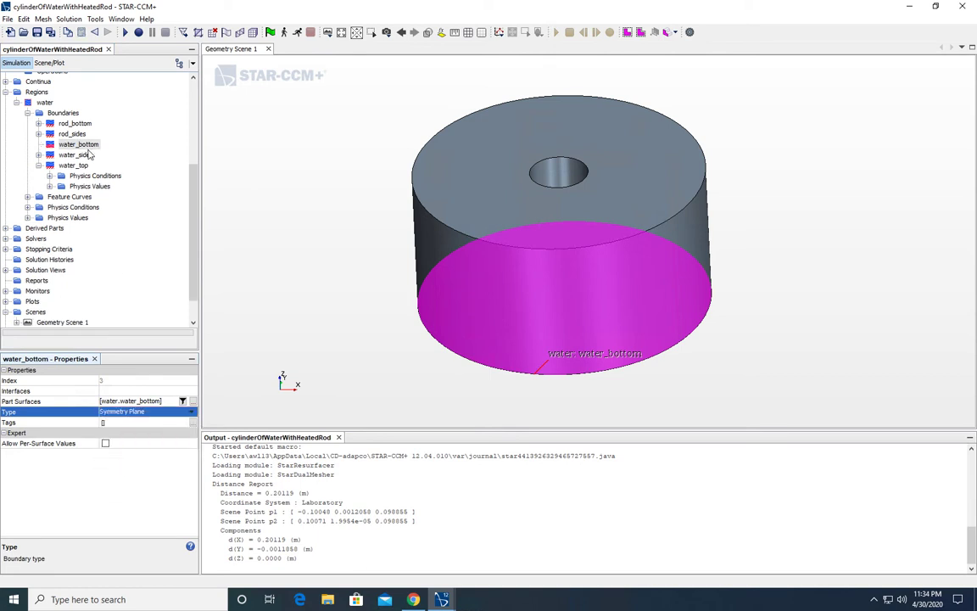
left_click(147, 410)
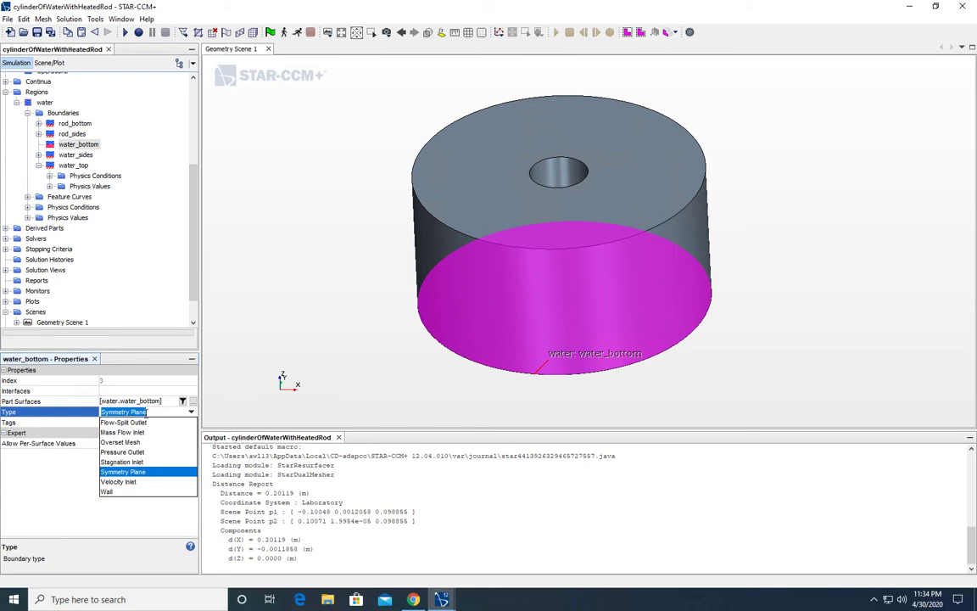
left_click(106, 491)
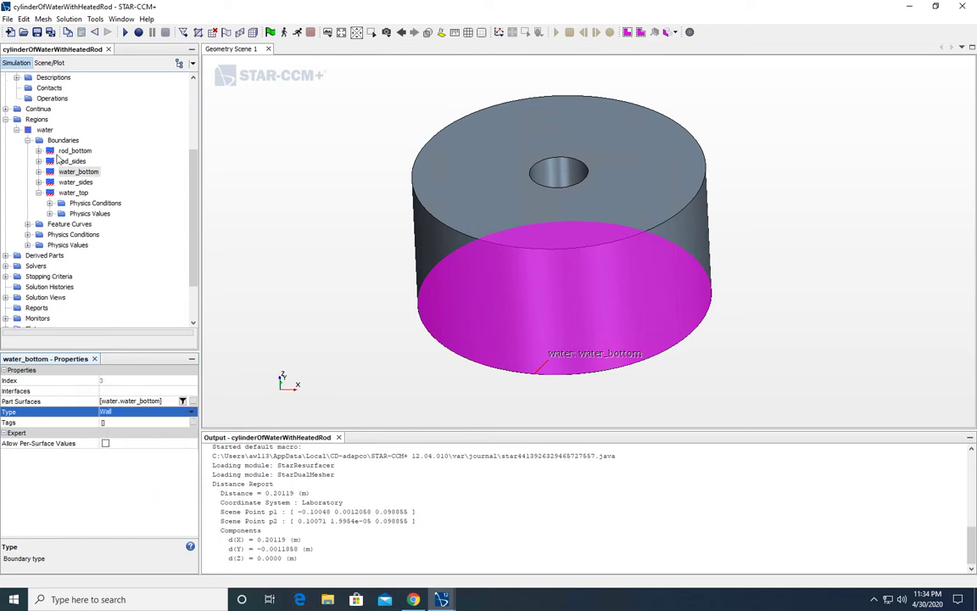
Create an Automated Mesh operation with the Surface Remesher, Polyhedral Mesher, Thin Mesher and Prism Layer Mesher enabled.
scroll(57, 159, "up", 1)
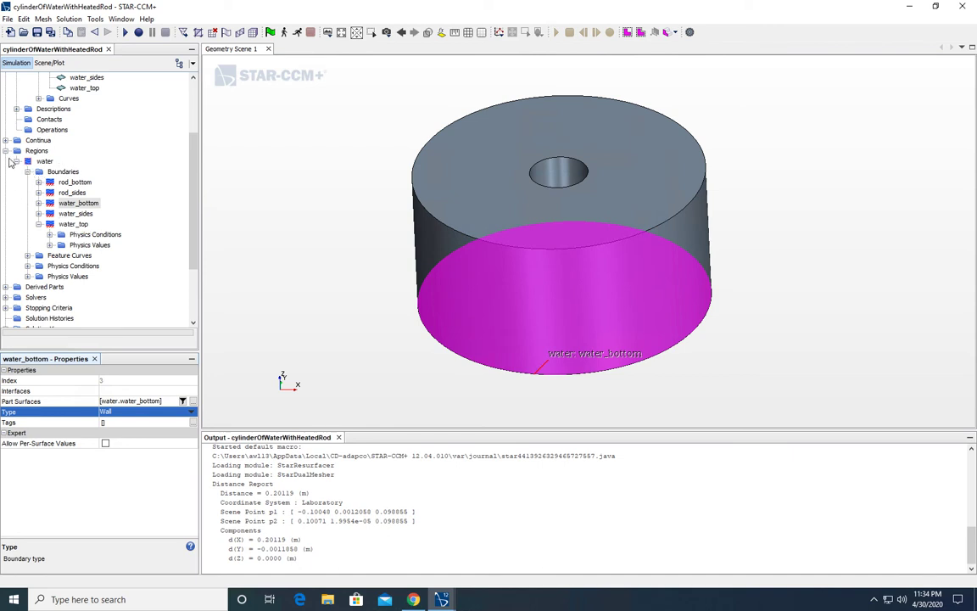
left_click(6, 151)
scroll(110, 177, "up", 2)
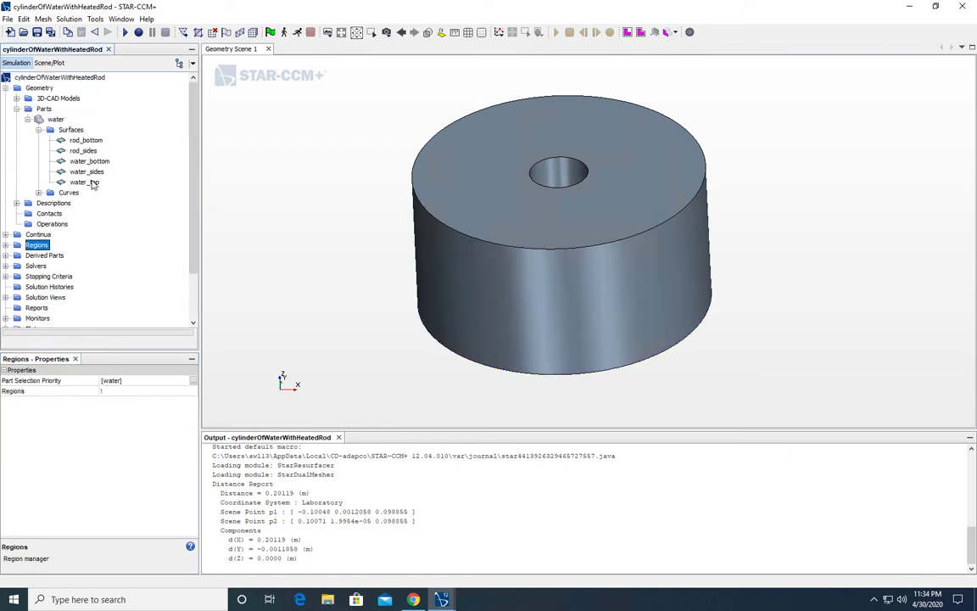
left_click(60, 226)
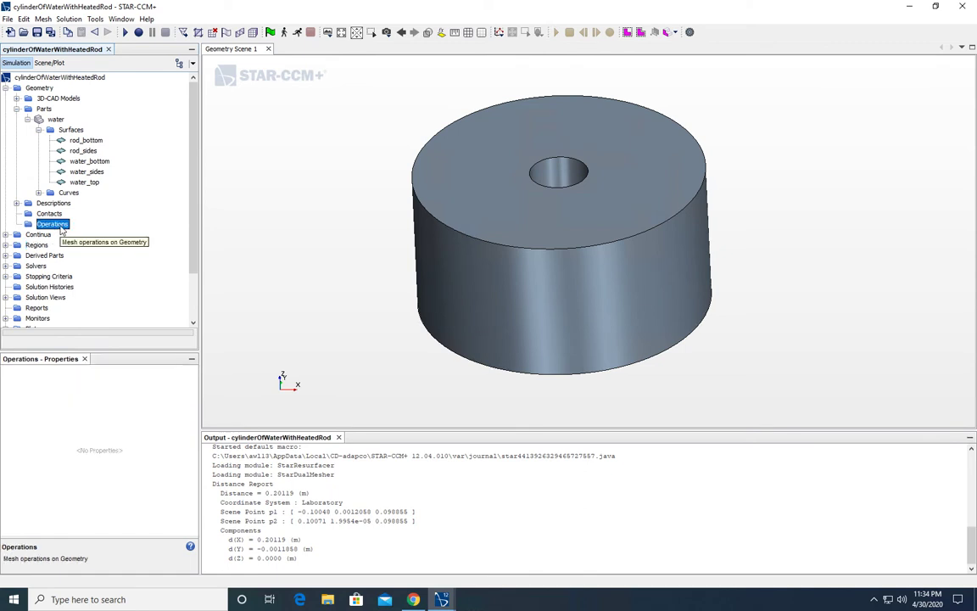
right_click(61, 230)
mouse_move(87, 233)
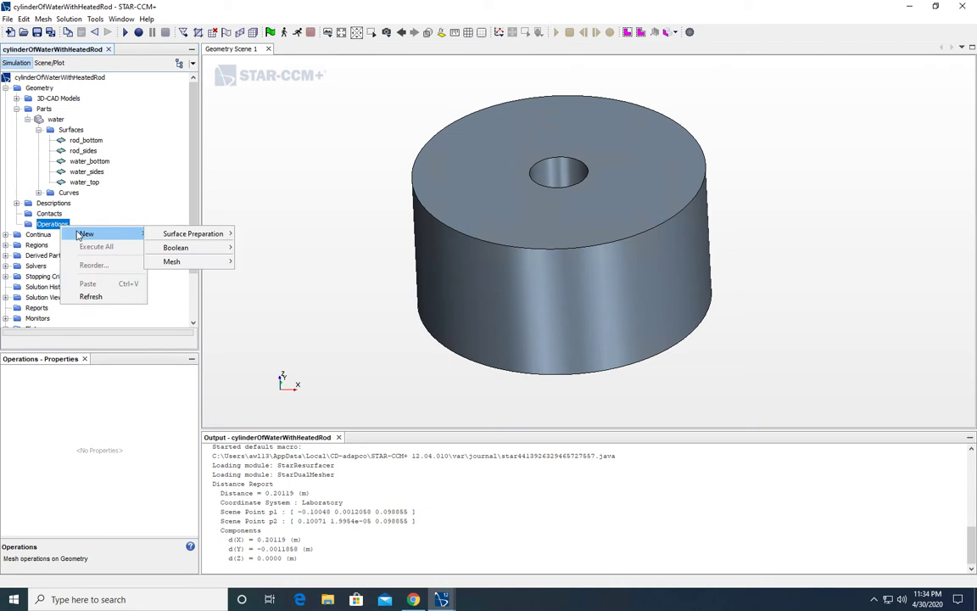
mouse_move(173, 262)
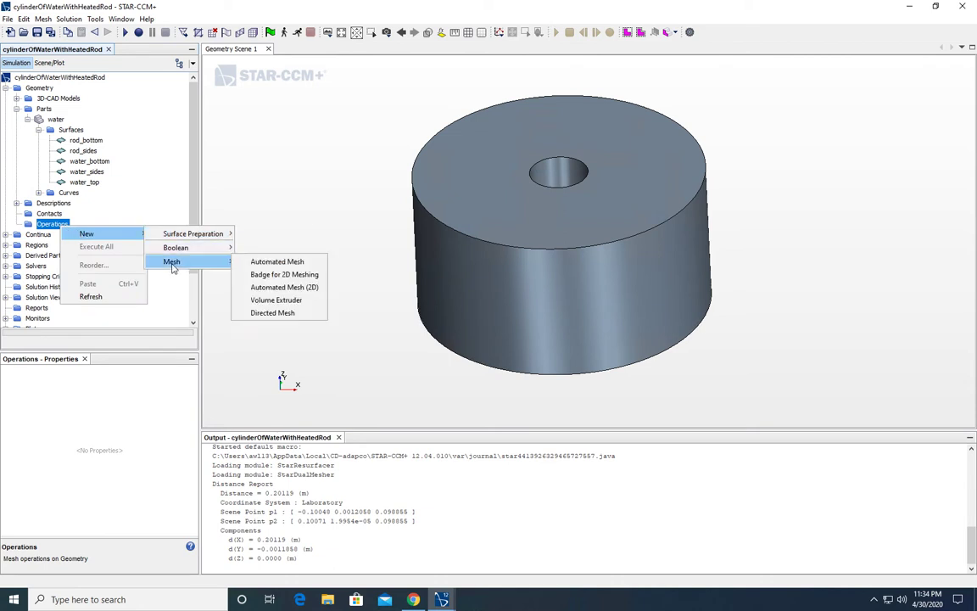
left_click(243, 258)
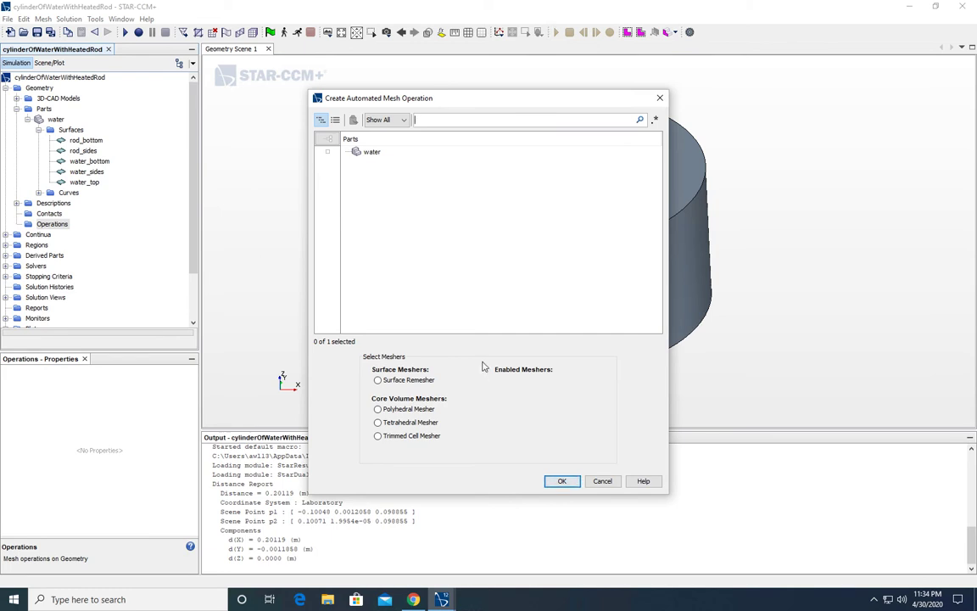
left_click(414, 383)
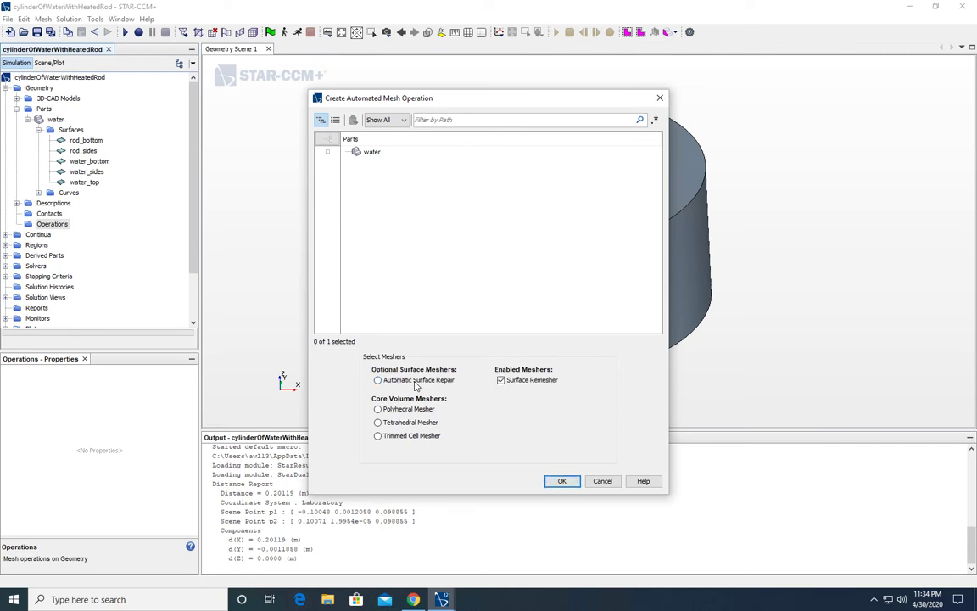
left_click(408, 410)
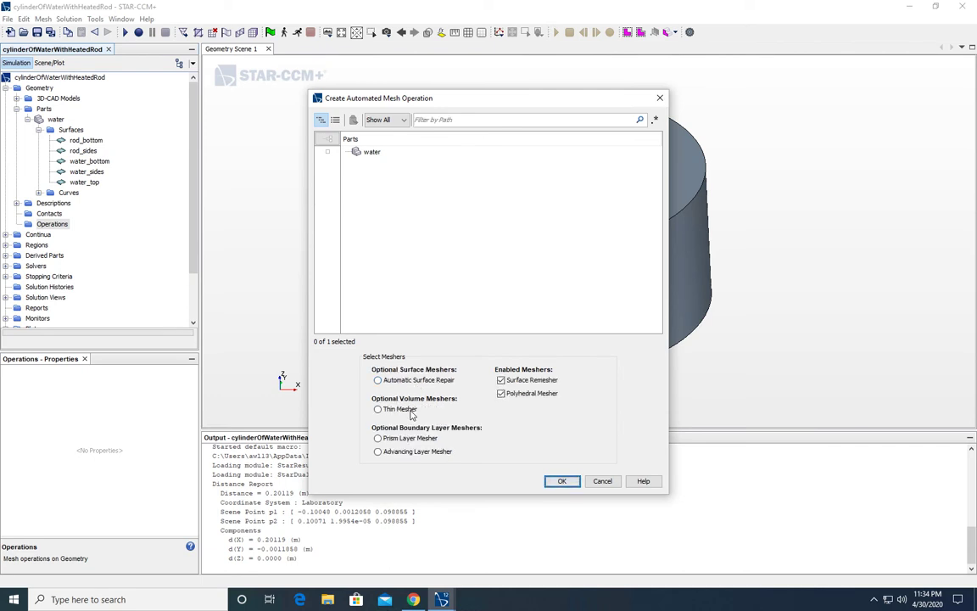
left_click(409, 410)
left_click(406, 411)
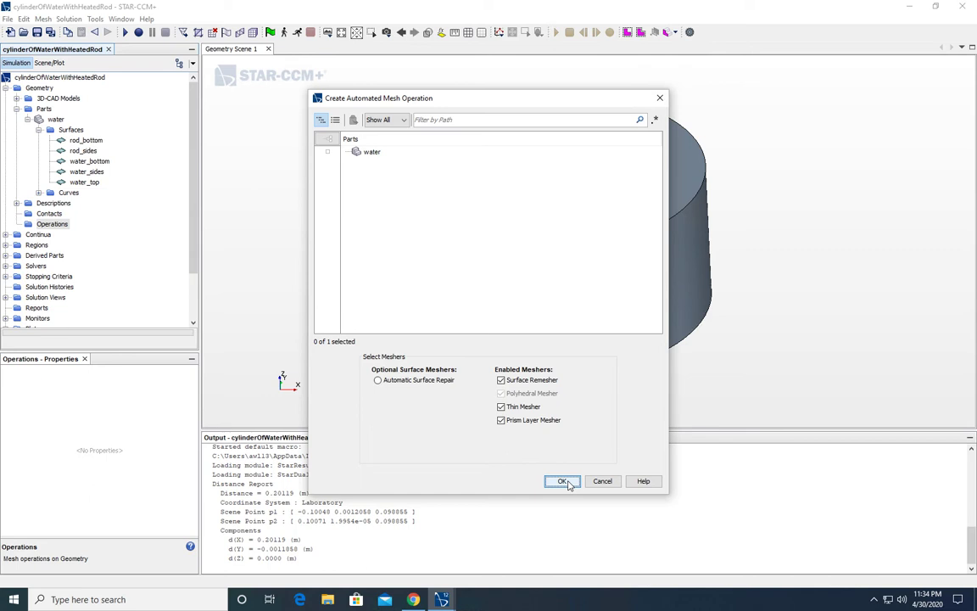
left_click(562, 481)
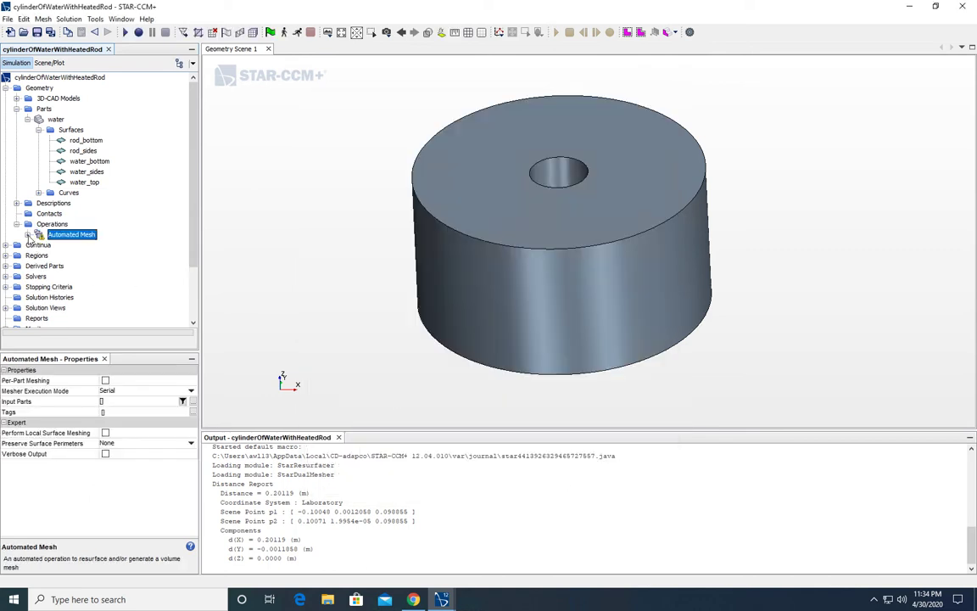
Review the meshers listed in the Automated Mesh operation and inspect the cylinder and its rod hole from above.
left_click(28, 235)
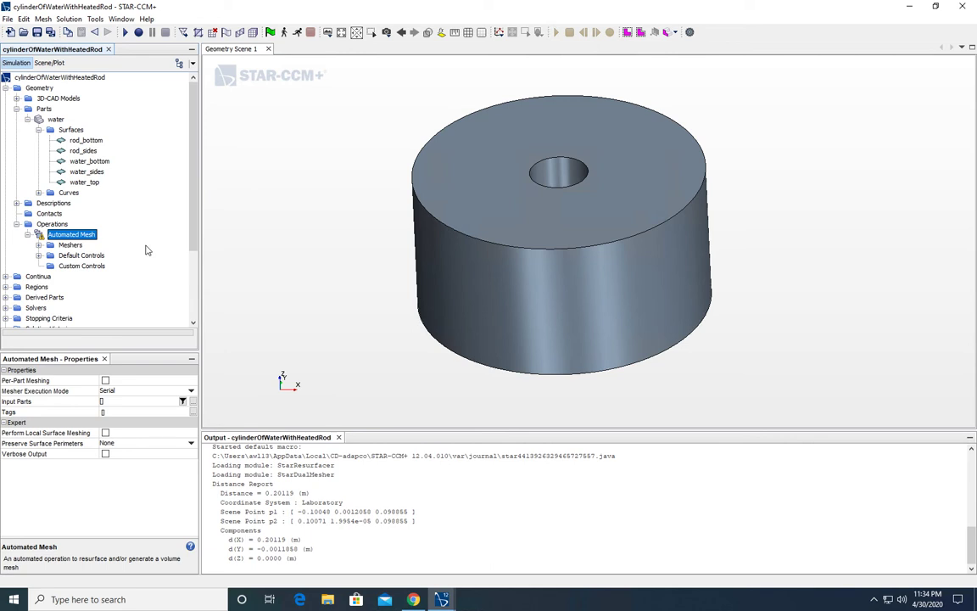
left_click(39, 245)
scroll(86, 244, "down", 1)
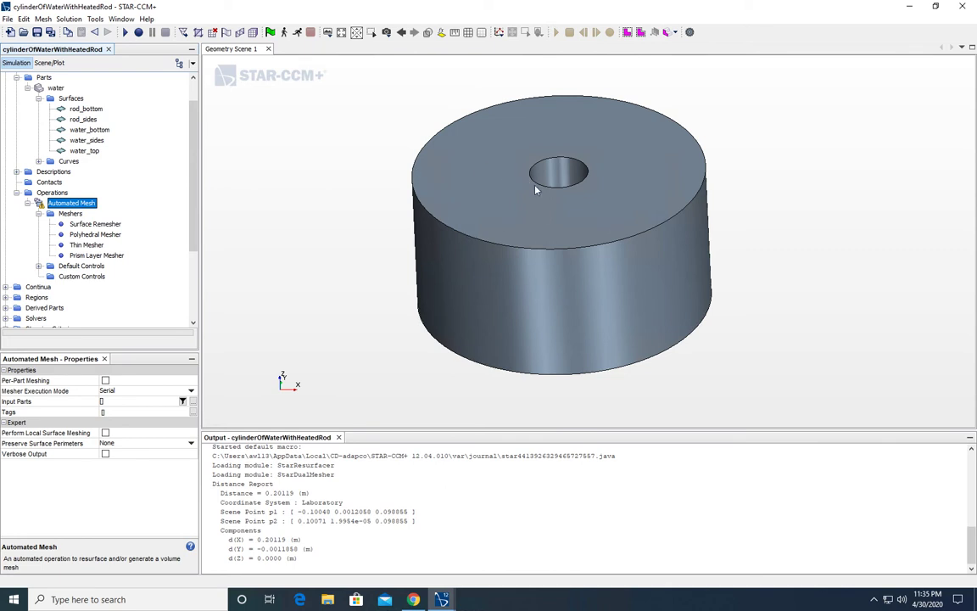
left_click_drag(551, 220, 557, 285)
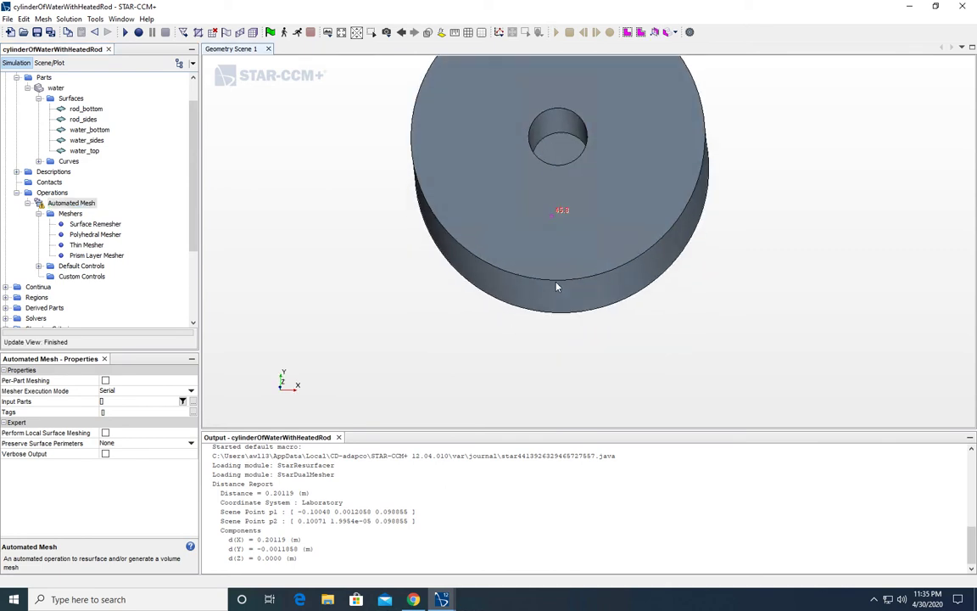
left_click_drag(559, 162, 557, 142)
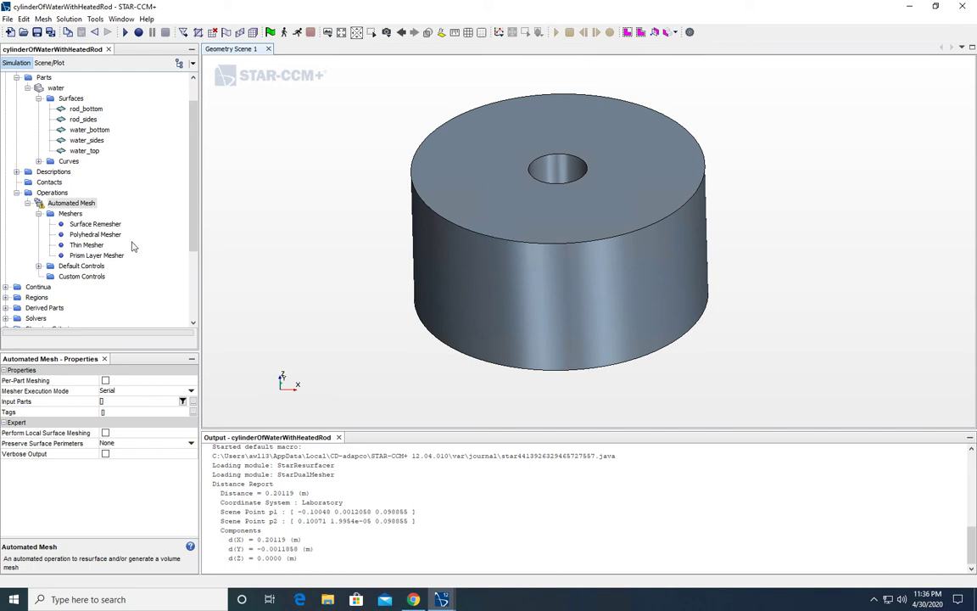
left_click(38, 213)
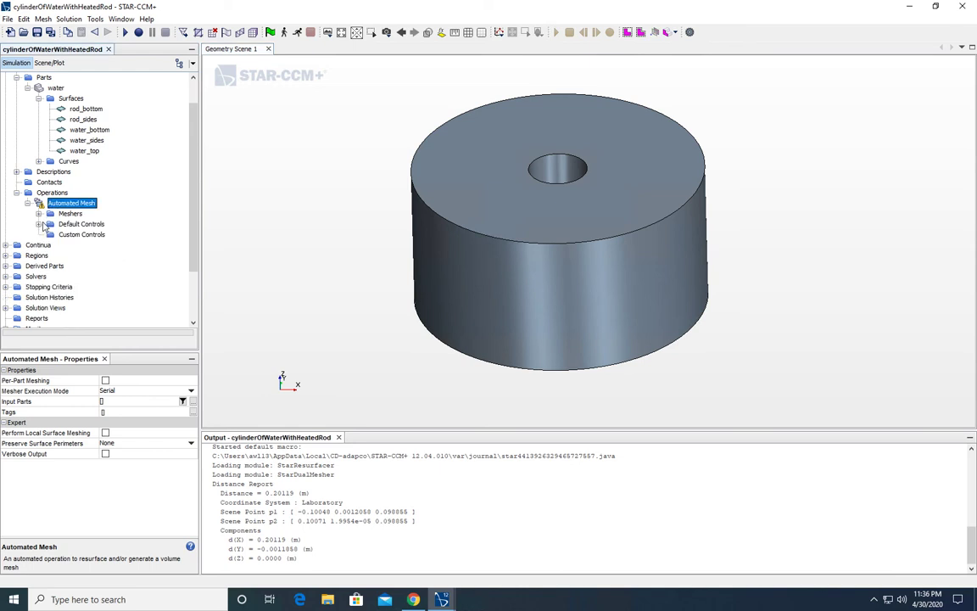
Set the Base Size in the Automated Mesh default controls to 0.005 m.
left_click(38, 224)
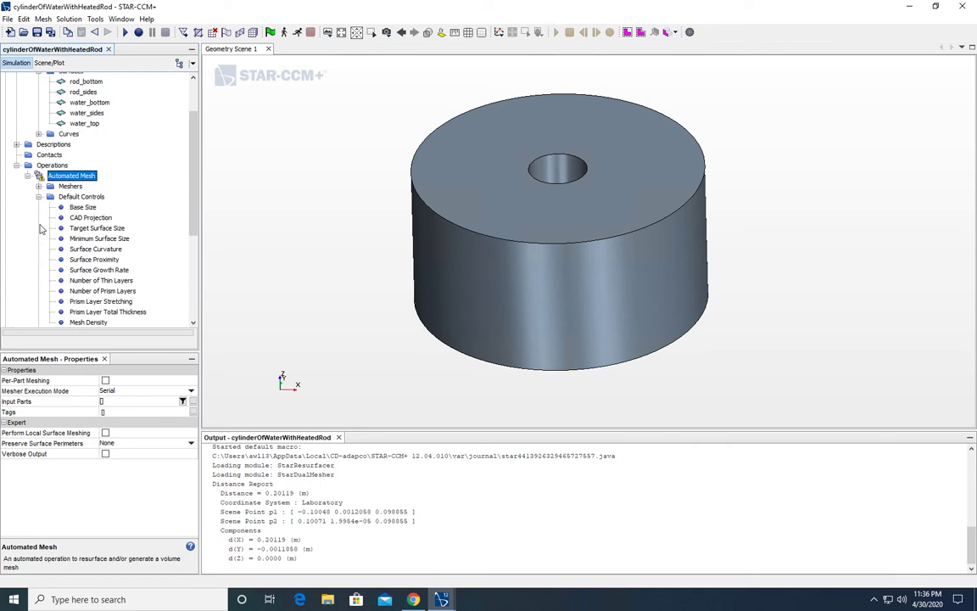
left_click(84, 208)
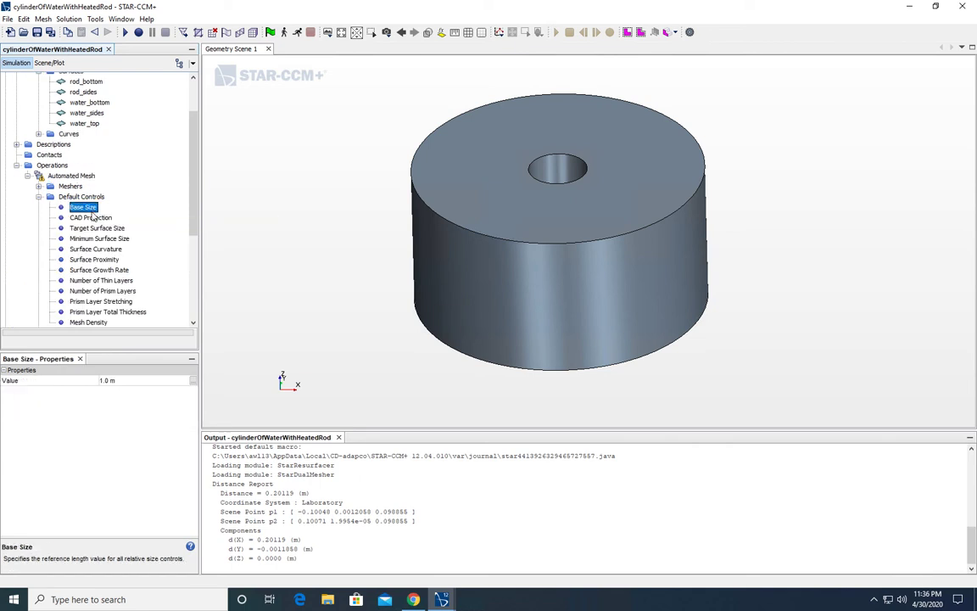
left_click(120, 381)
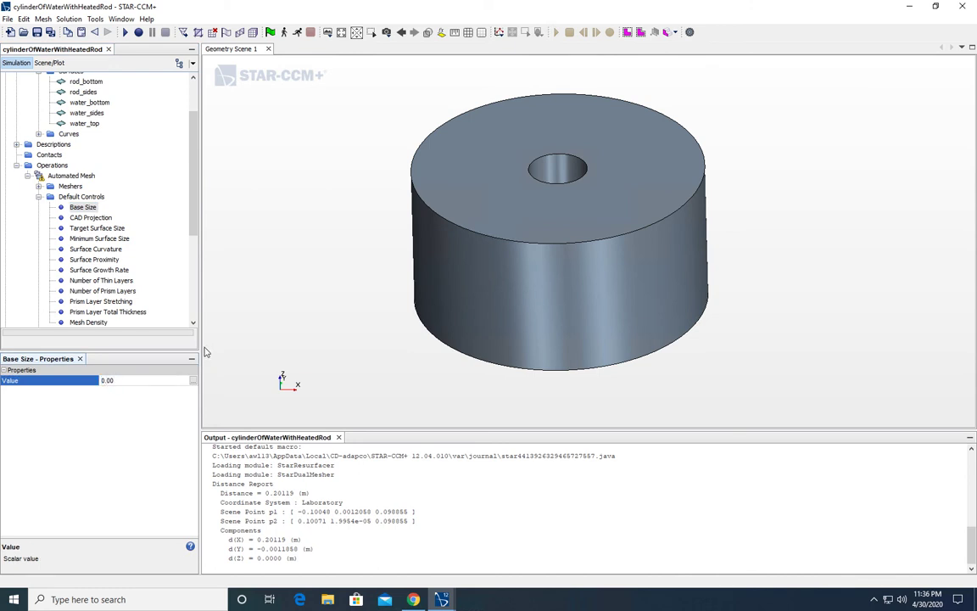
key("Return")
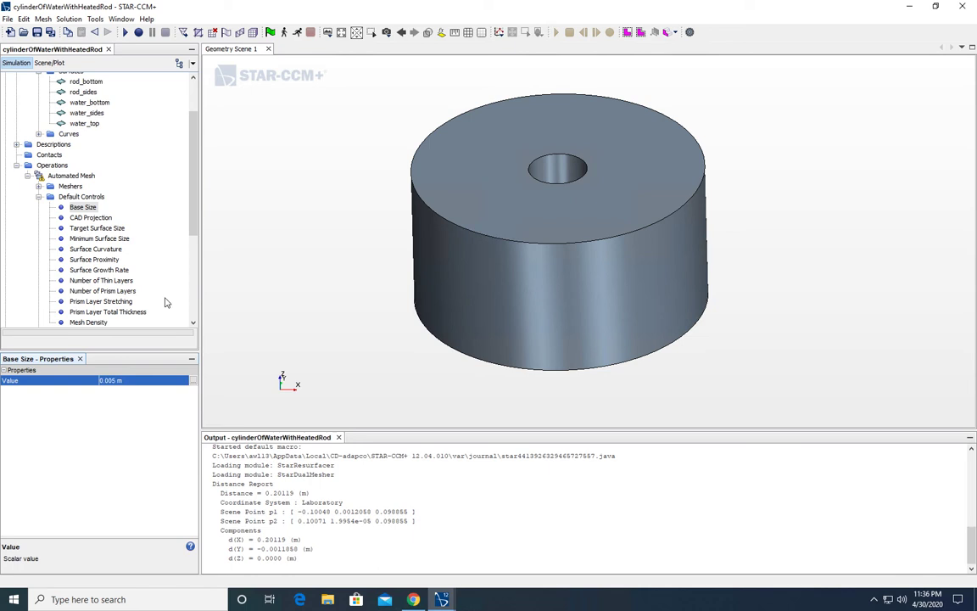
Review the default controls for the number of prism layers, prism layer stretching and prism layer total thickness.
left_click(102, 291)
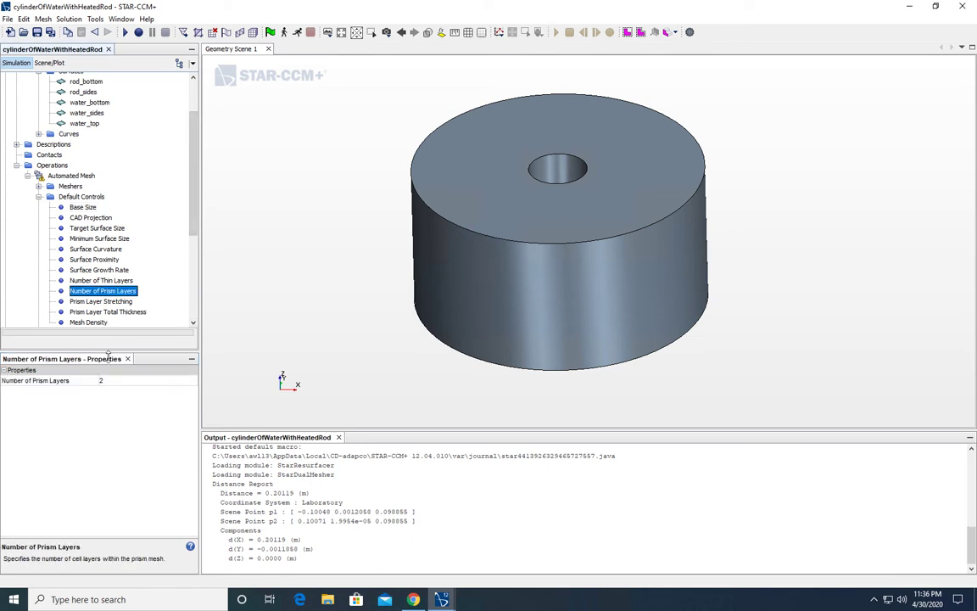
left_click(104, 381)
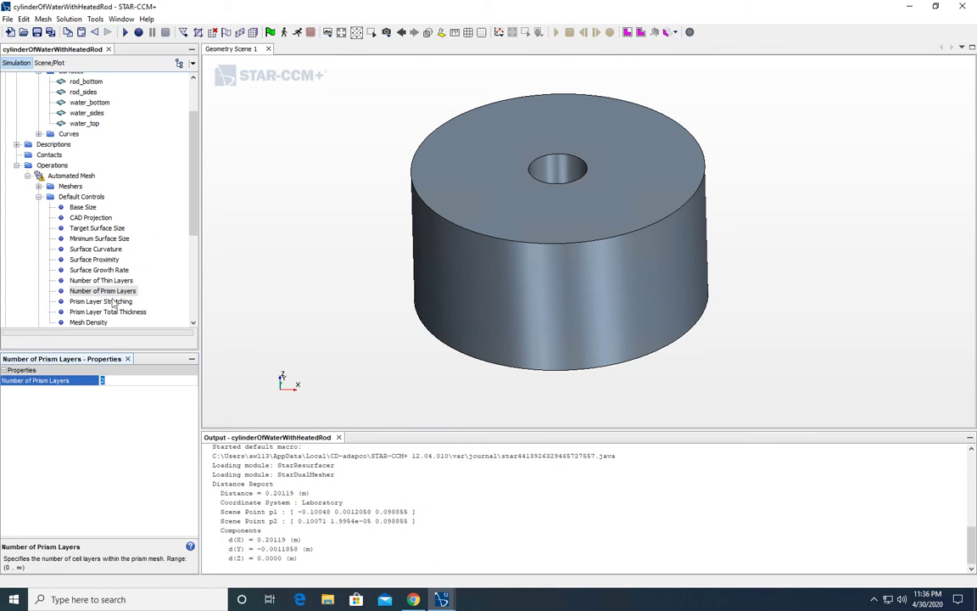
left_click(102, 302)
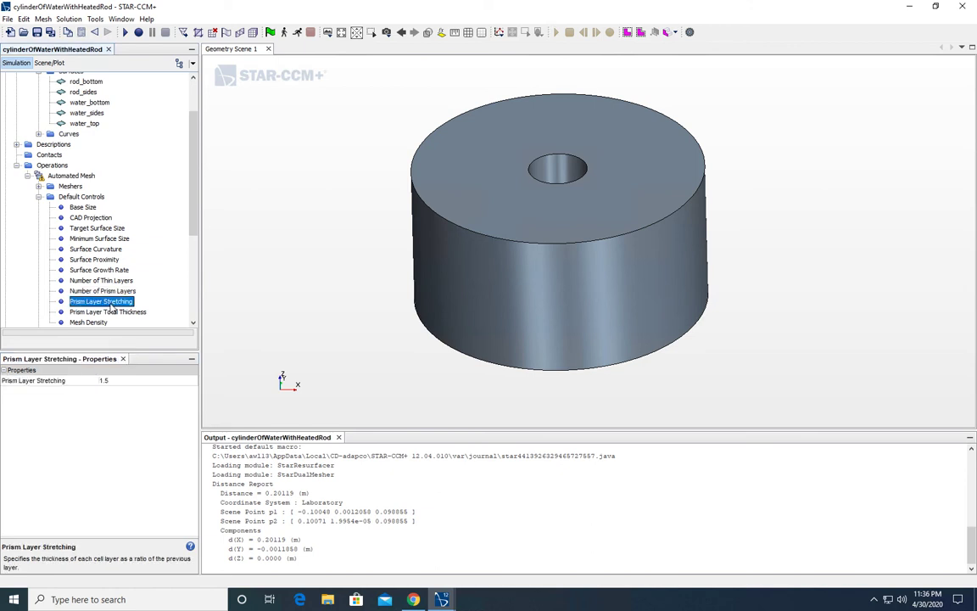
left_click(109, 314)
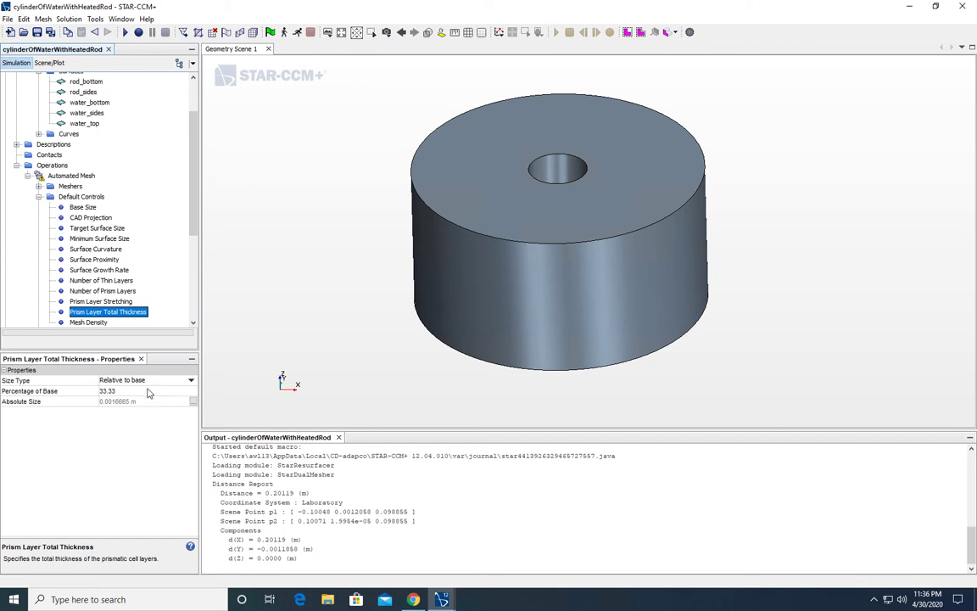
Assign the water part as the Automated Mesh operation's input part and execute the operation.
left_click(87, 208)
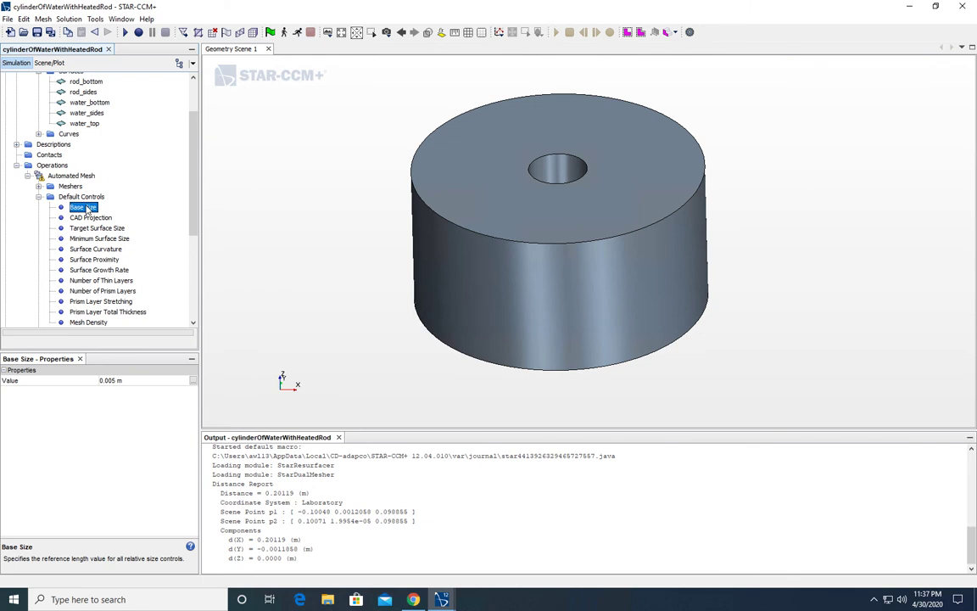
scroll(193, 204, "down", 1)
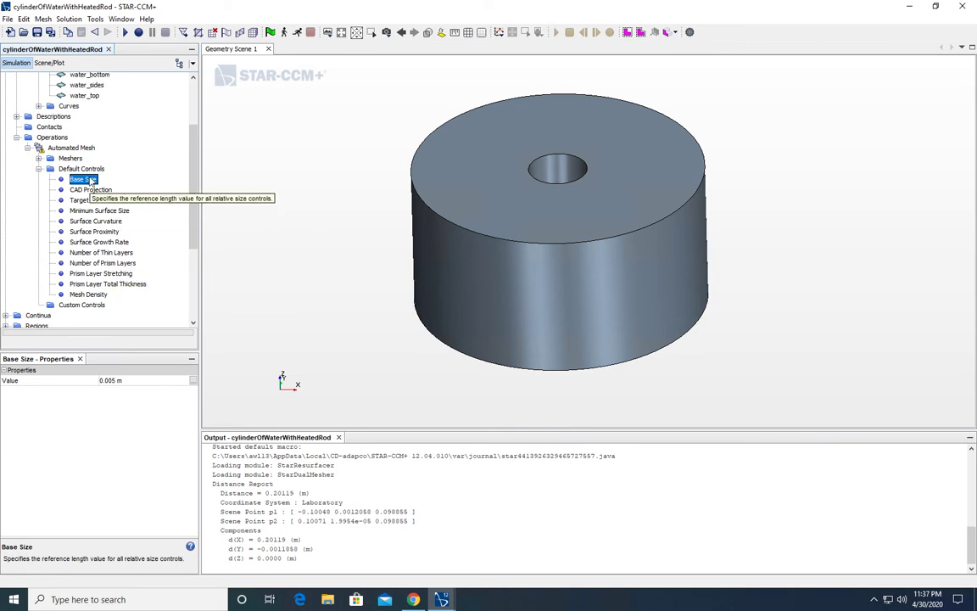
left_click(56, 148)
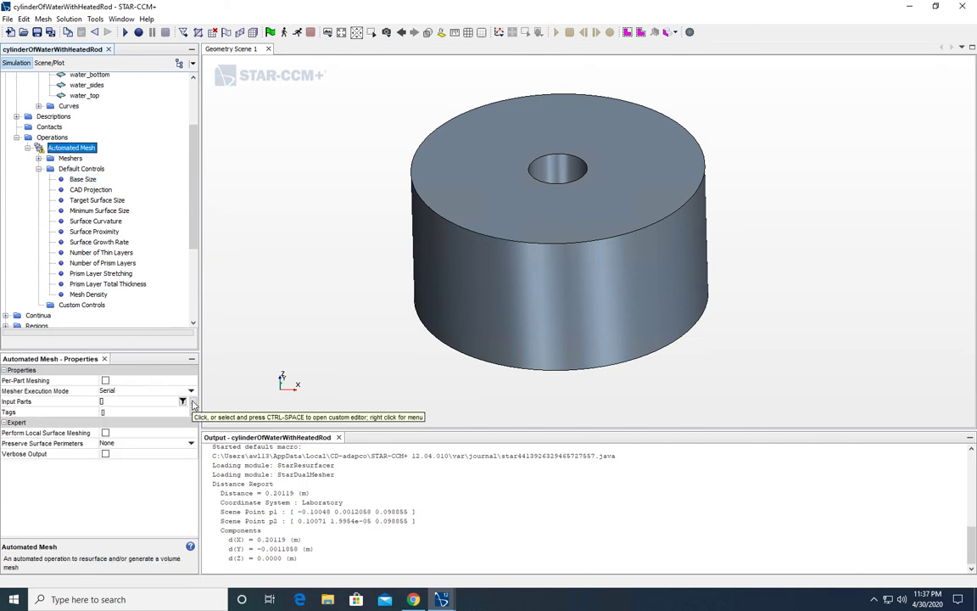
left_click(194, 404)
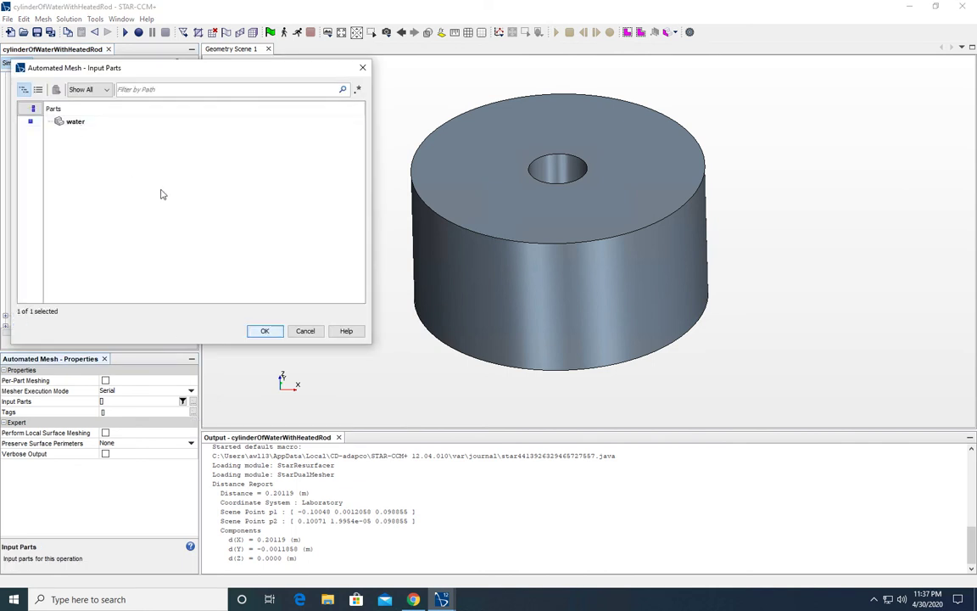
left_click(263, 331)
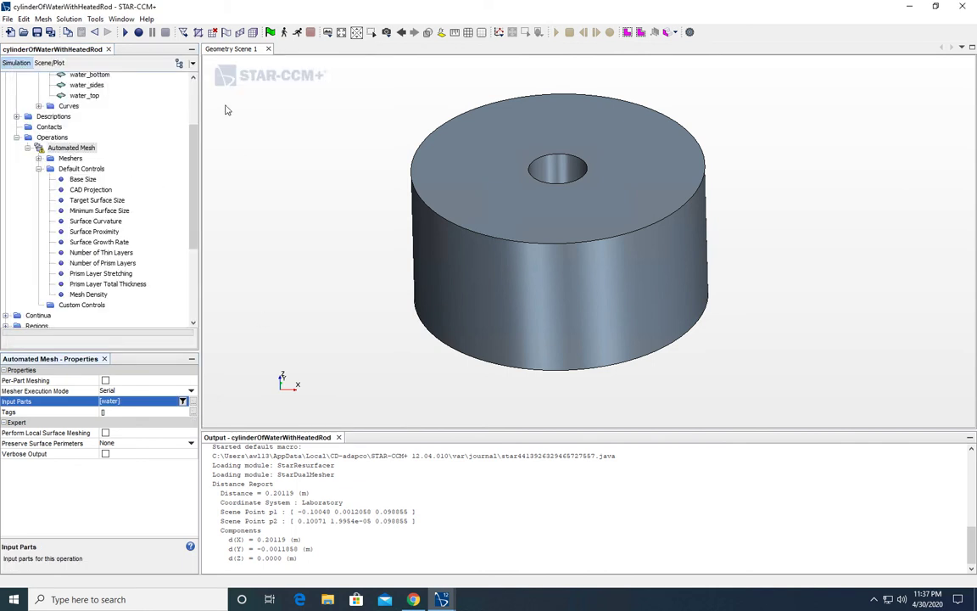
right_click(83, 151)
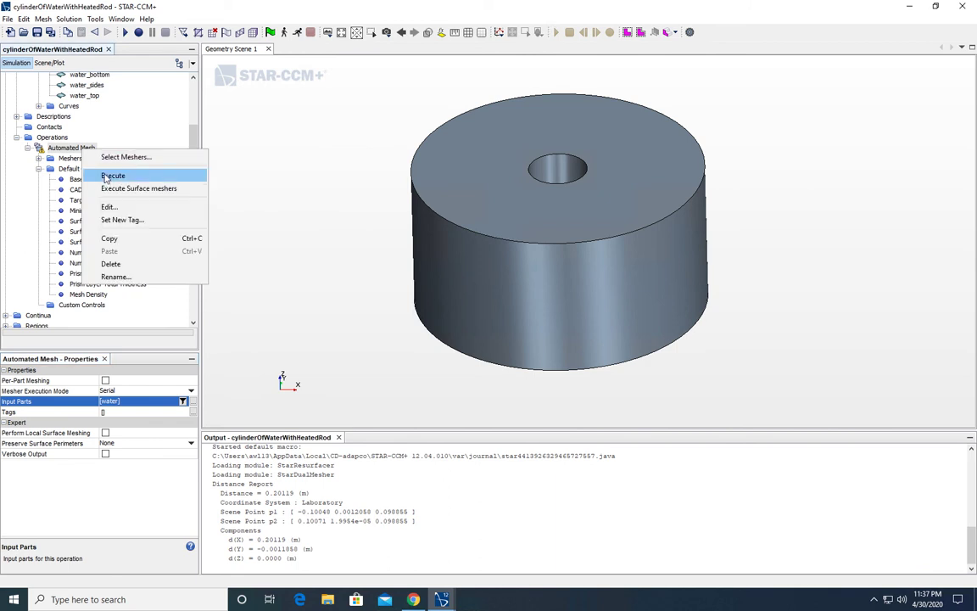
left_click(106, 176)
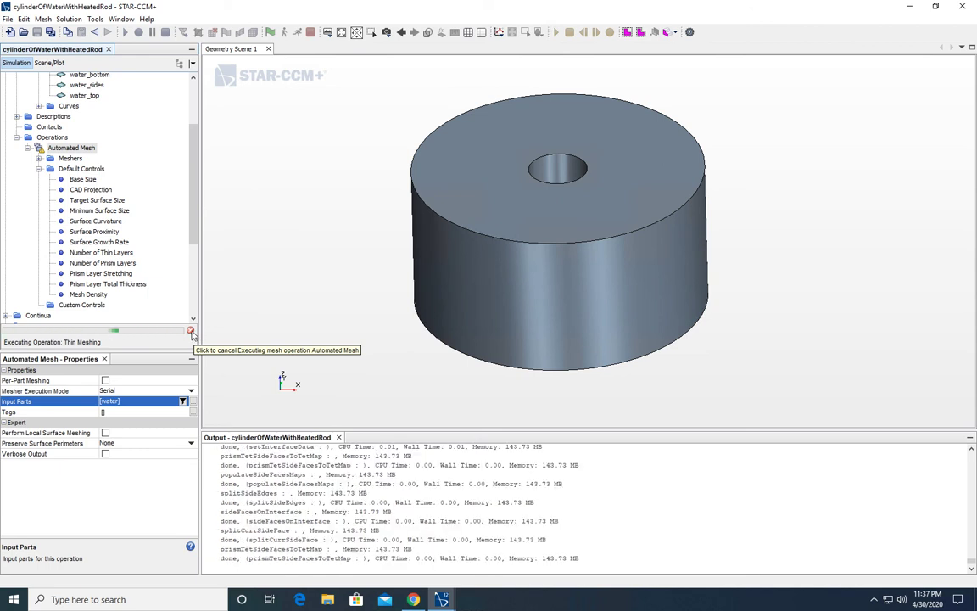
Create a new mesh scene to display the generated mesh.
left_click_drag(191, 236, 192, 281)
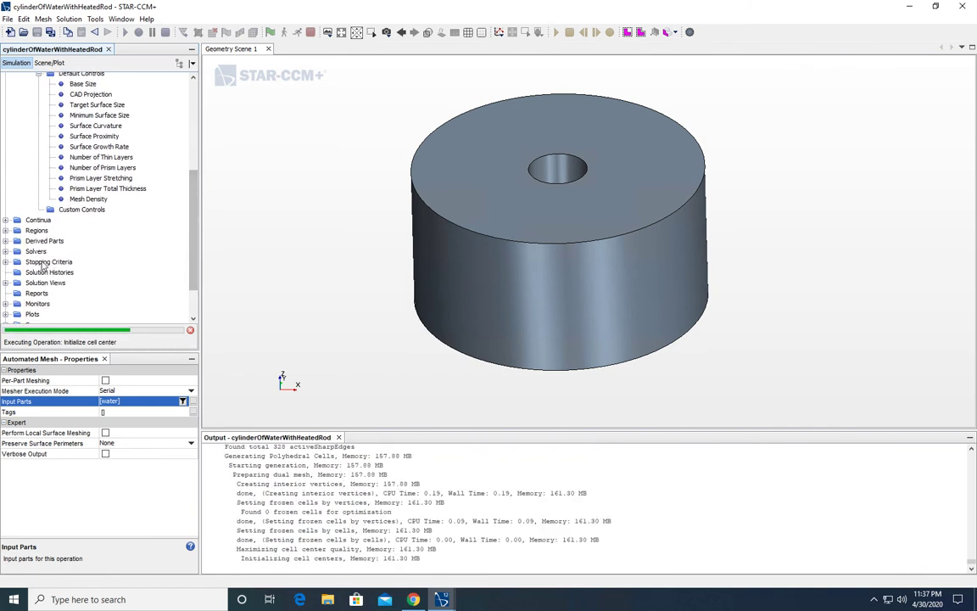
scroll(22, 271, "down", 1)
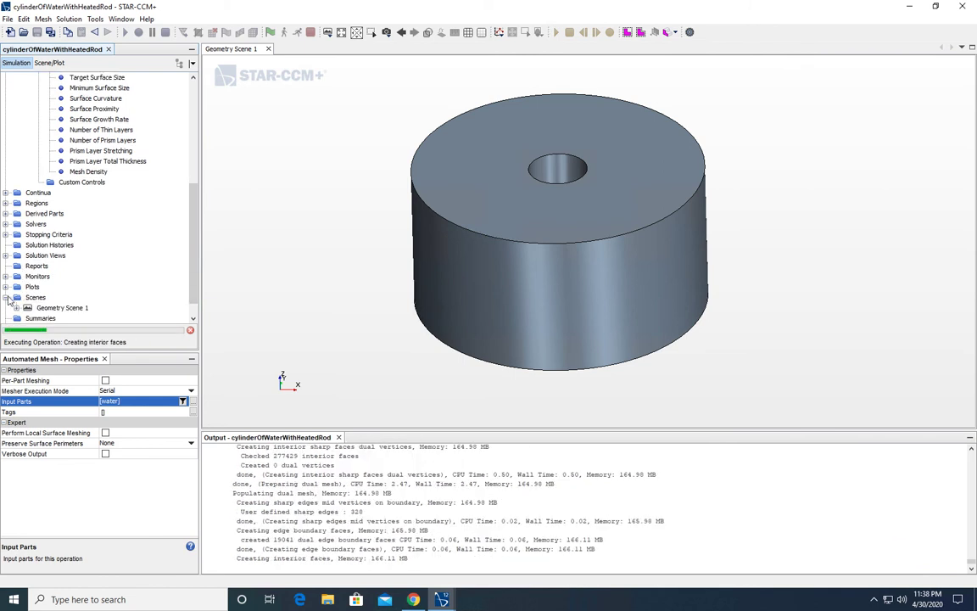
scroll(33, 271, "down", 1)
left_click(41, 278)
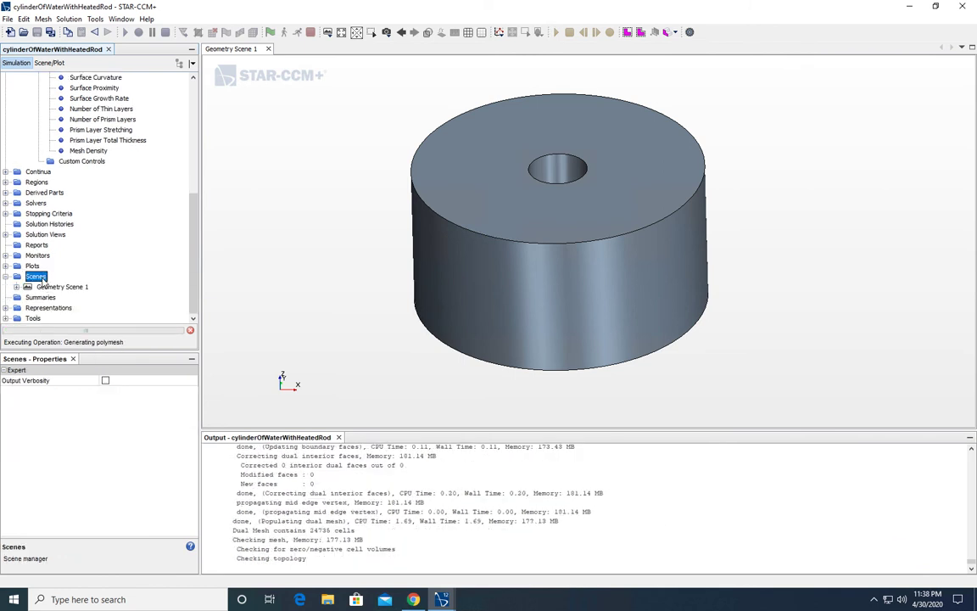
right_click(42, 278)
mouse_move(127, 283)
left_click(185, 301)
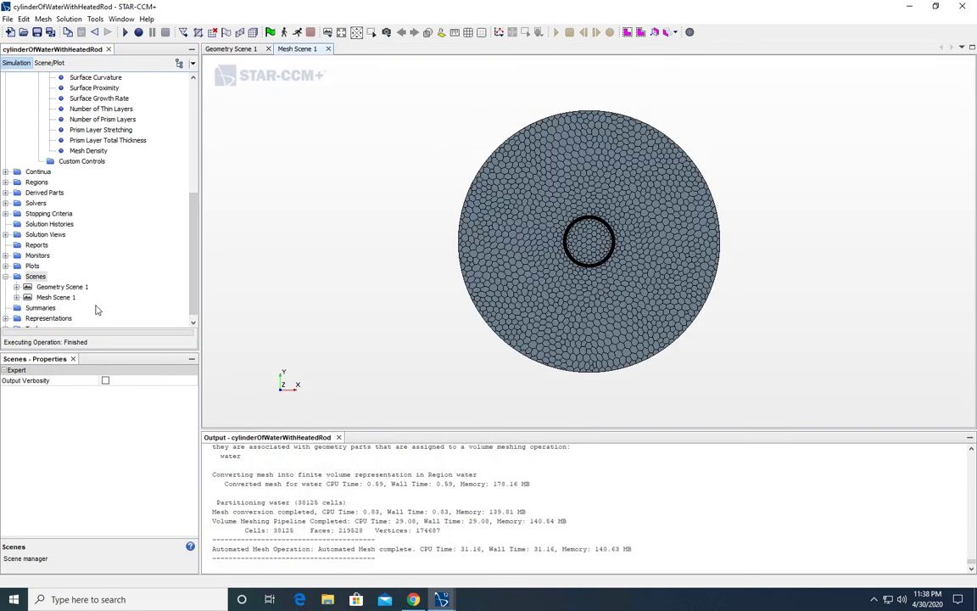
Examine the surface mesh on the cylinder's top, sides and rod hole, and check the meshers listed in the Automated Mesh operation.
left_click_drag(605, 291, 591, 228)
scroll(589, 227, "up", 5)
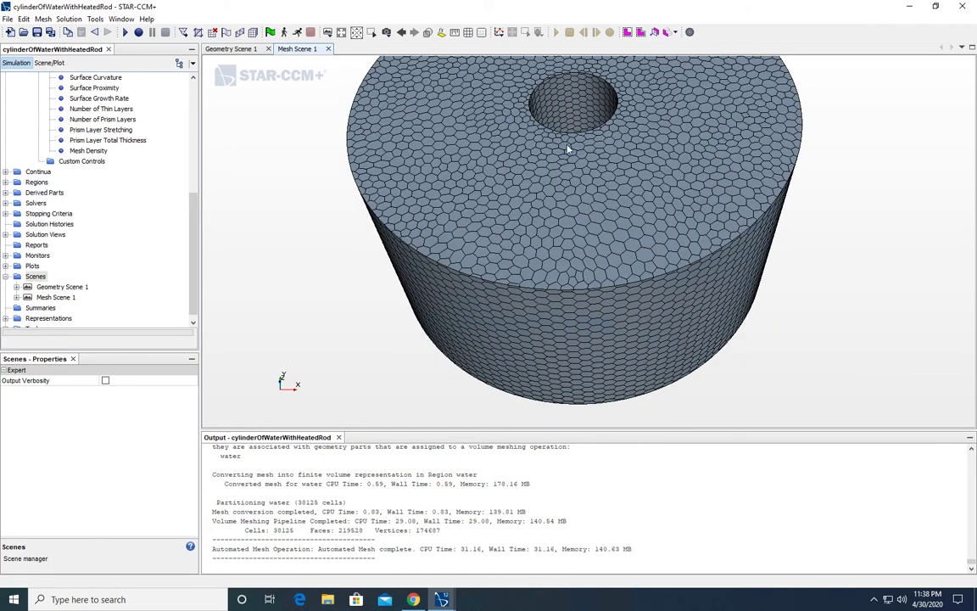
left_click_drag(582, 103, 588, 176)
scroll(109, 178, "up", 3)
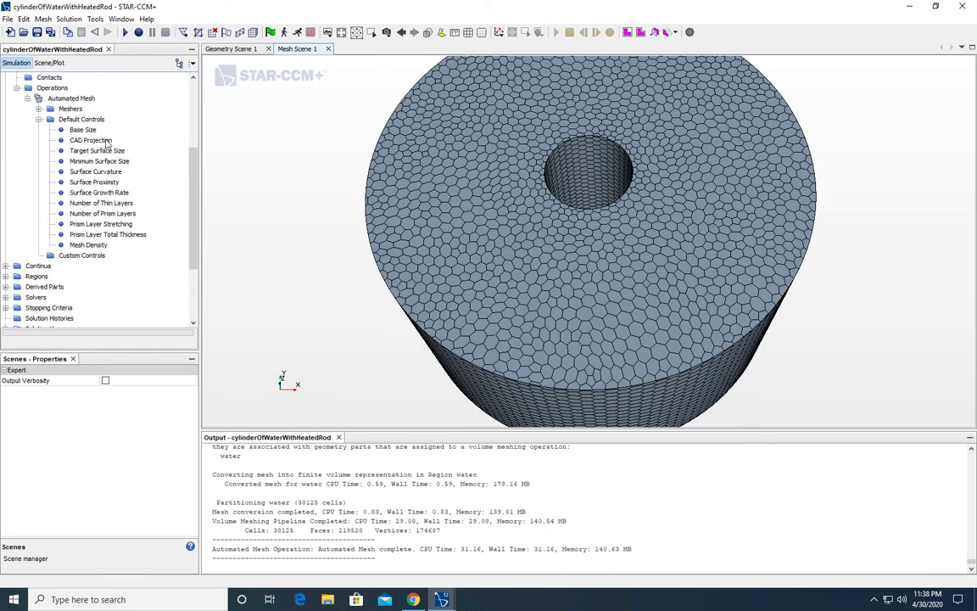
left_click(38, 110)
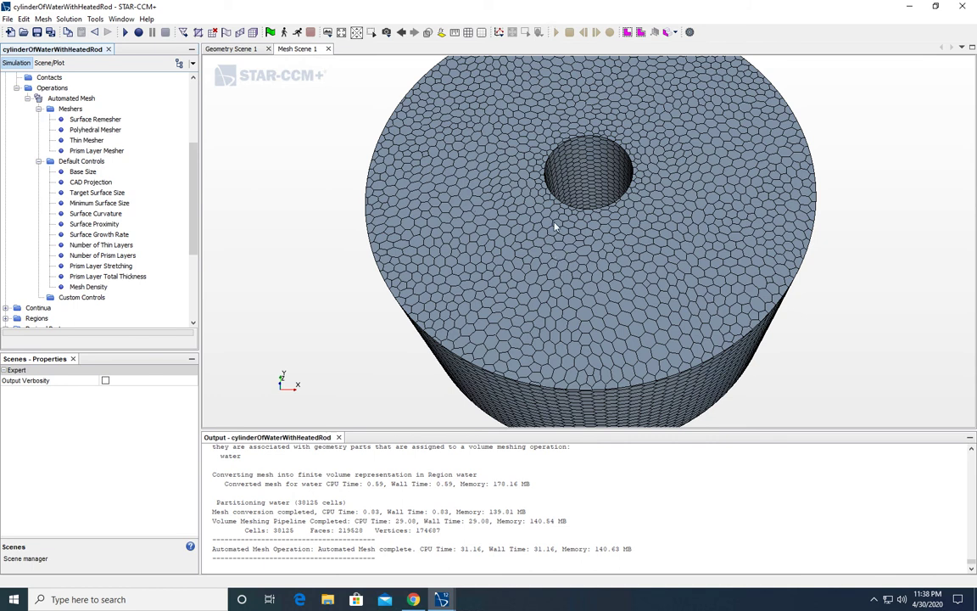
right_click_drag(555, 241, 553, 206)
scroll(552, 247, "down", 3)
left_click_drag(570, 223, 566, 182)
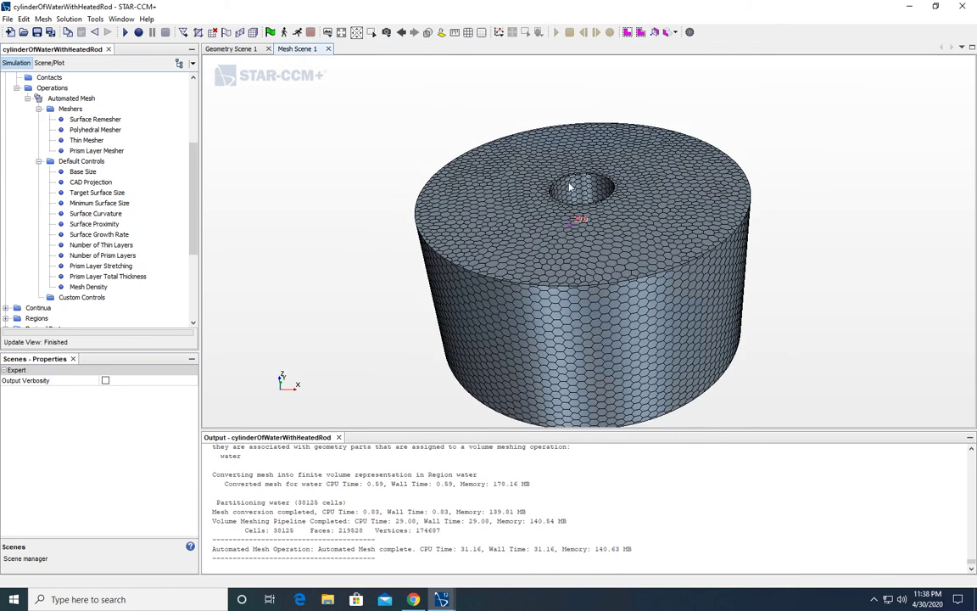
Set the displayed parts of the Mesh 1 displayer in Mesh Scene 1 to Plane Section, Plane Section 2 and Plane Section 3 only.
left_click(27, 99)
left_click(16, 291)
left_click(27, 301)
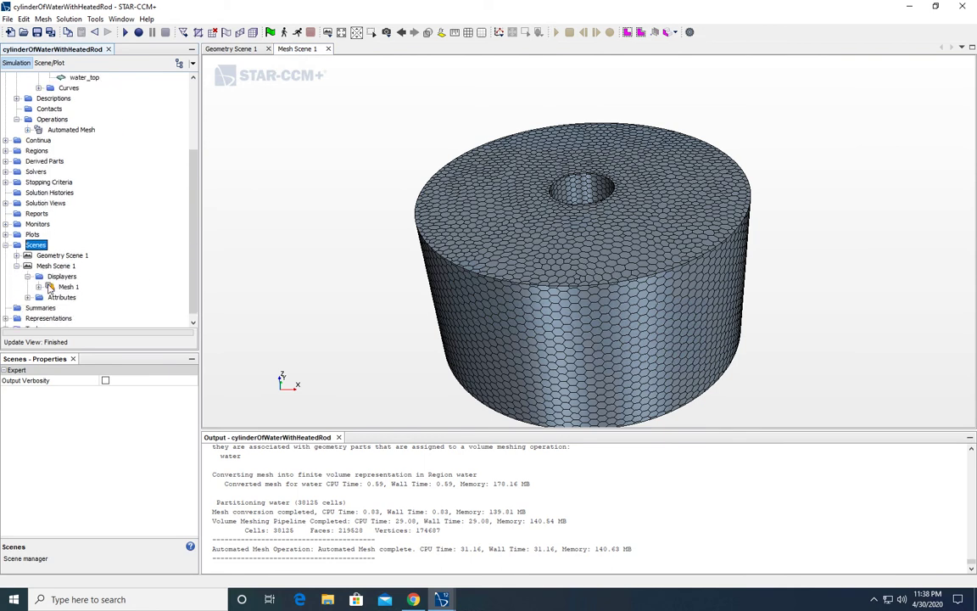
left_click(38, 287)
left_click(78, 307)
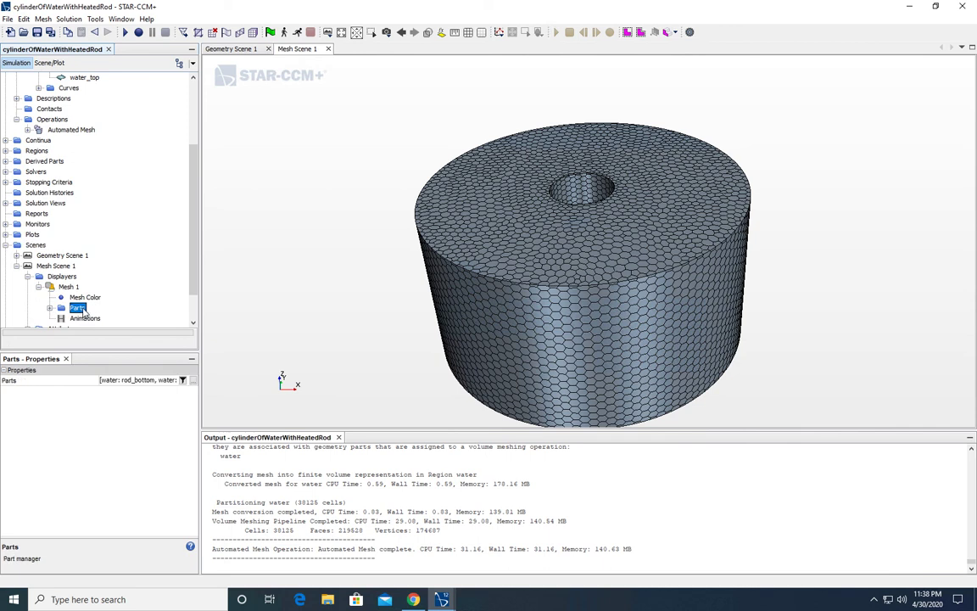
left_click(192, 379)
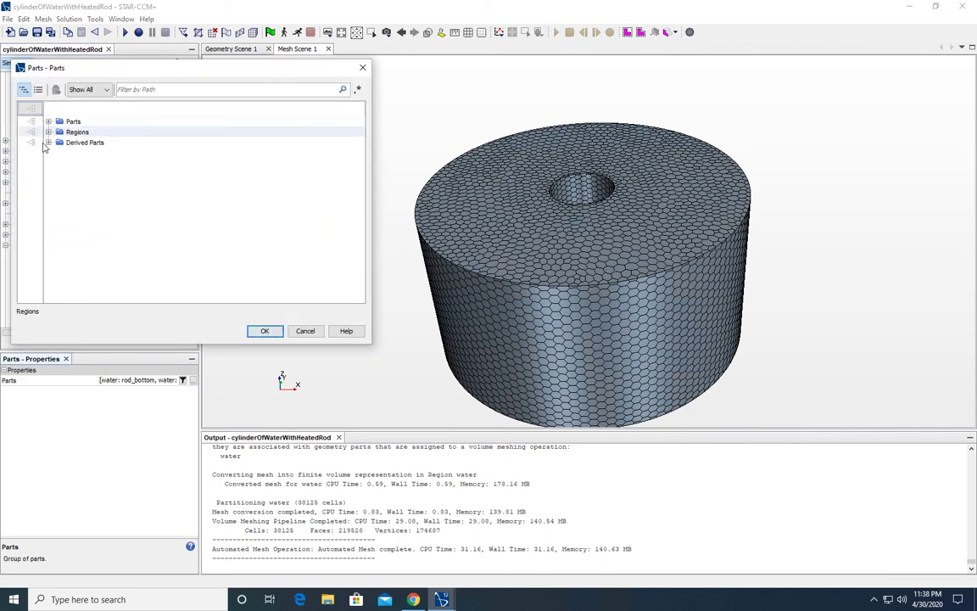
double_click(58, 142)
left_click(94, 153)
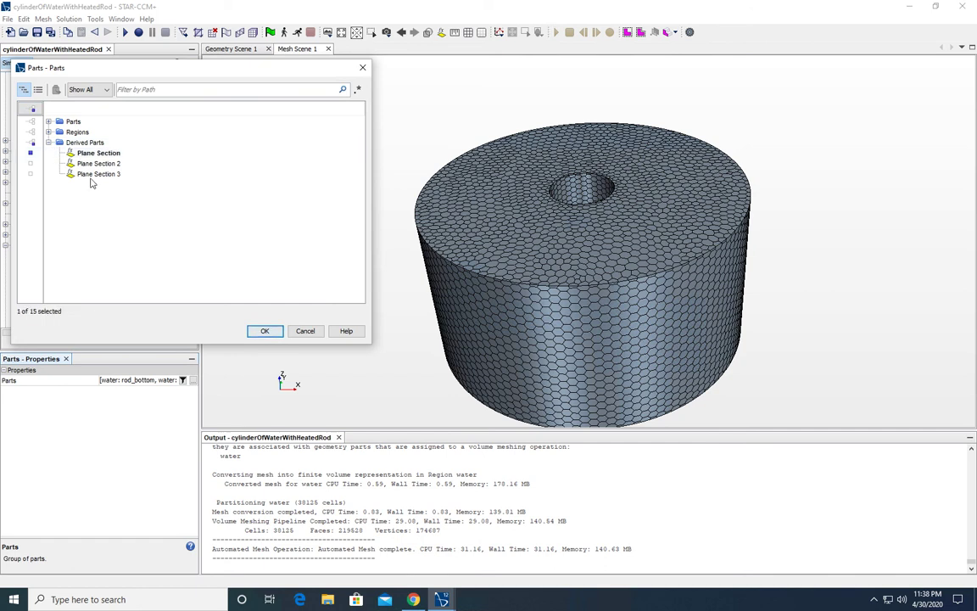
left_click(91, 175)
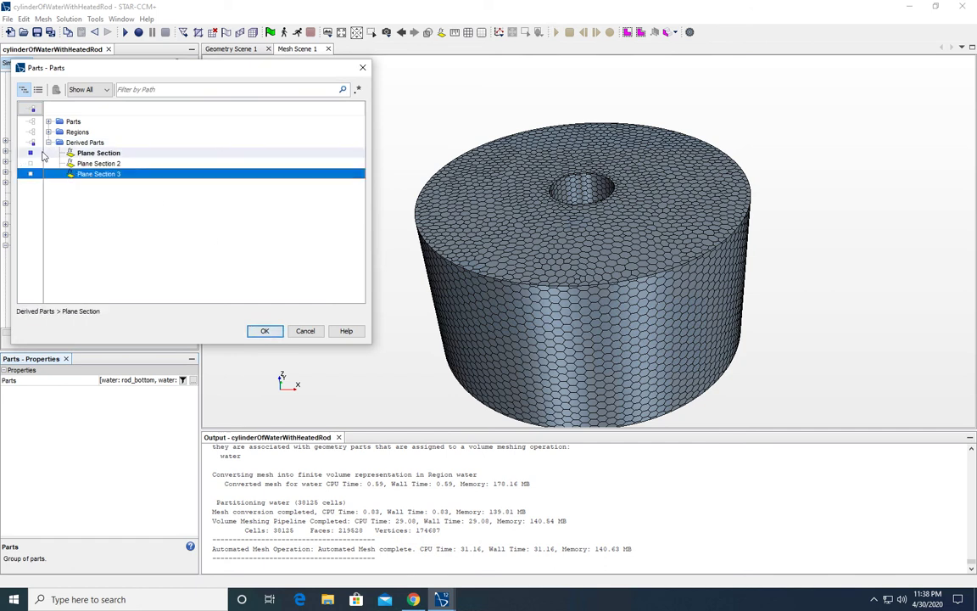
left_click(84, 172)
left_click(94, 165)
left_click(98, 173)
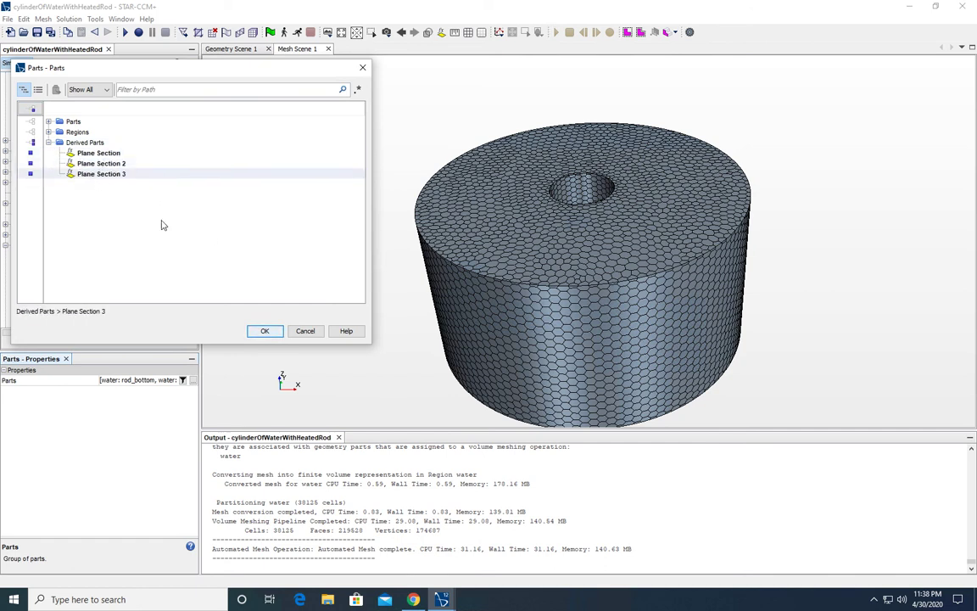
left_click(264, 332)
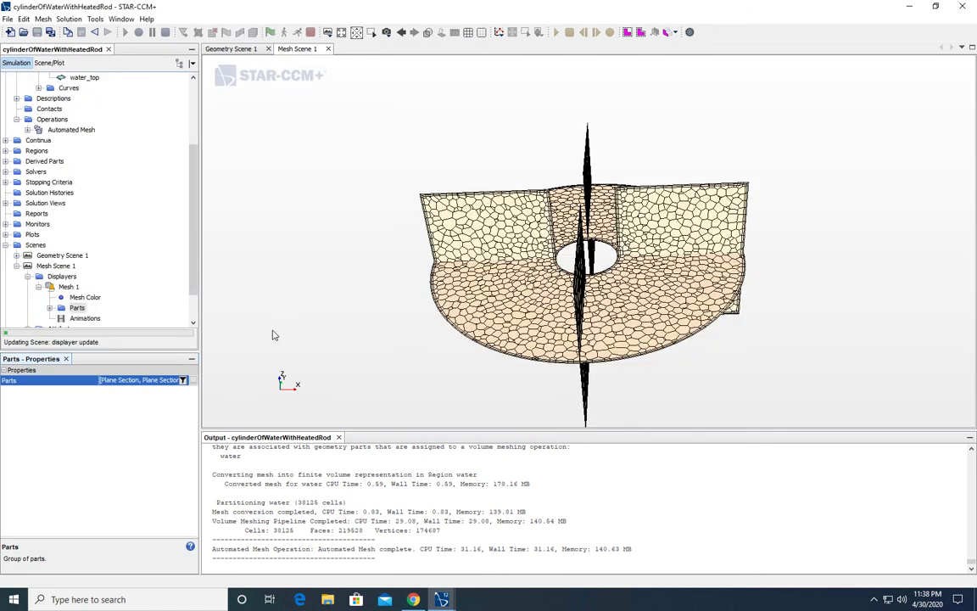
Examine the polyhedral cells and the prism layers along the walls and rod hole on the plane sections.
left_click_drag(664, 289, 626, 286)
scroll(508, 212, "up", 5)
scroll(508, 212, "up", 3)
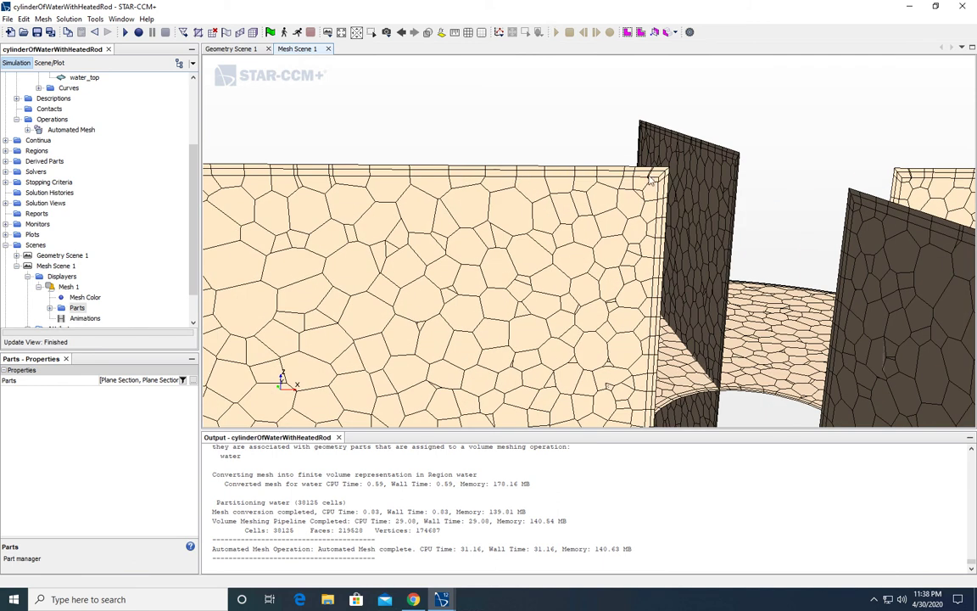
scroll(583, 225, "down", 10)
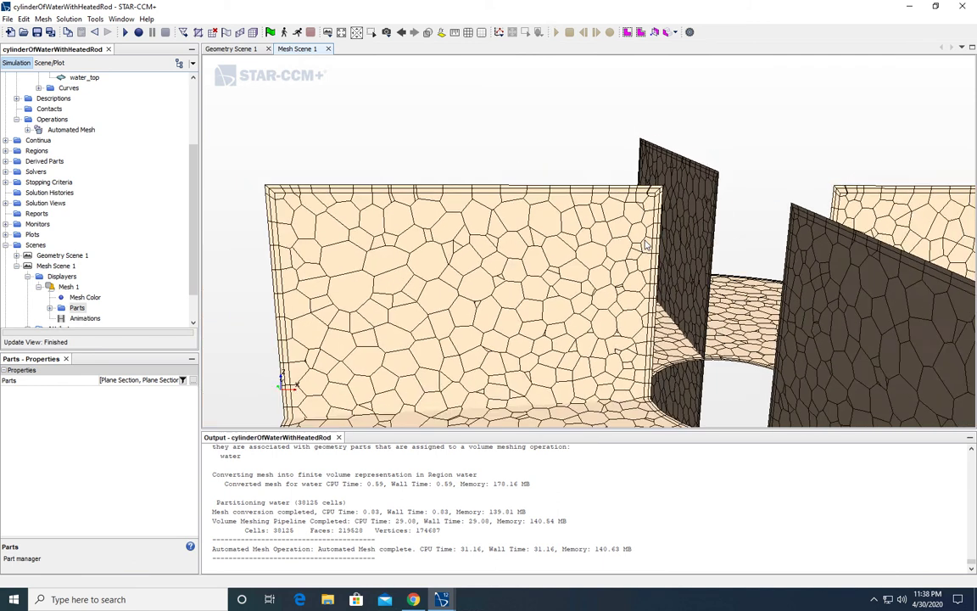
left_click_drag(648, 295, 627, 248)
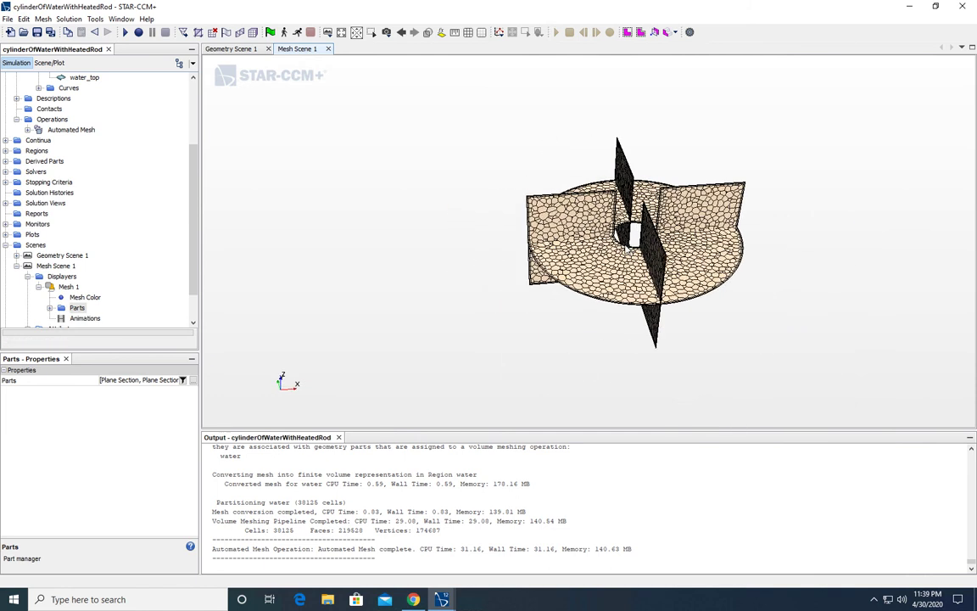
scroll(626, 248, "up", 3)
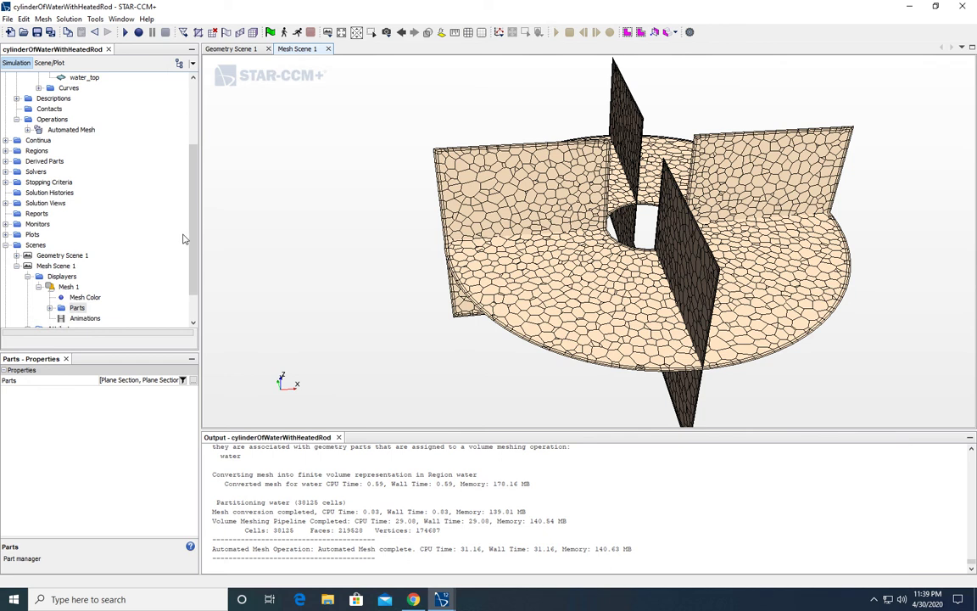
left_click_drag(191, 226, 198, 86)
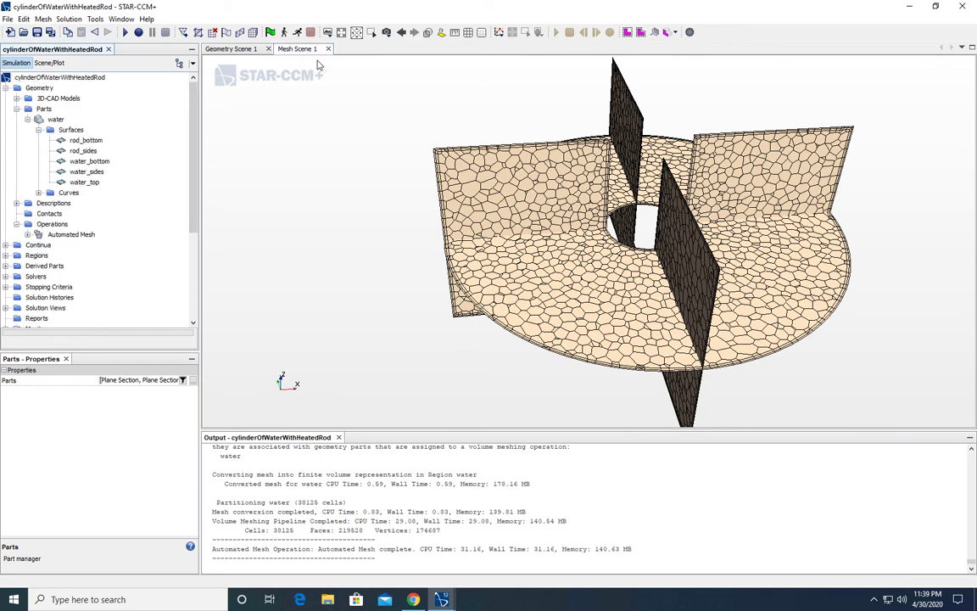